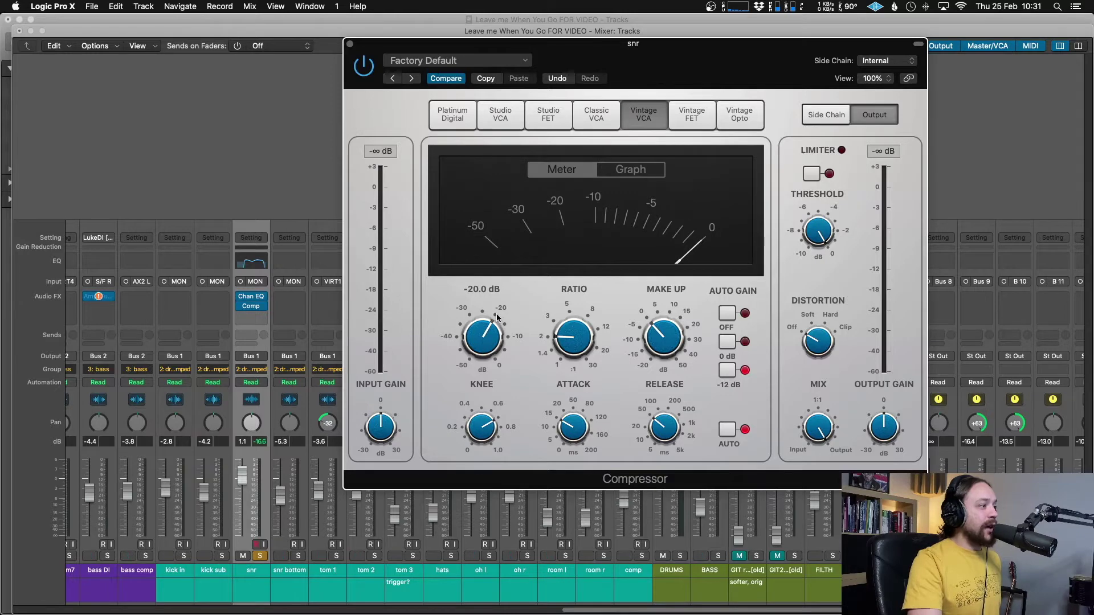
Reset the snr compressor: threshold near 0 dB, auto gain and auto release off, attack 0.5 ms, release 5 ms.
drag(484, 340, 478, 340)
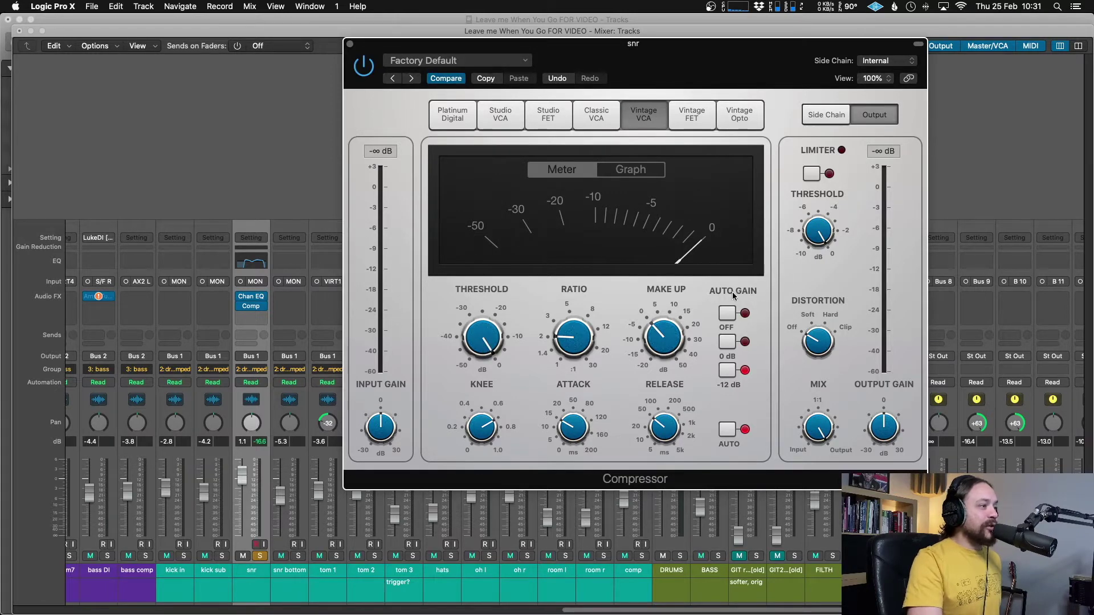
click(728, 313)
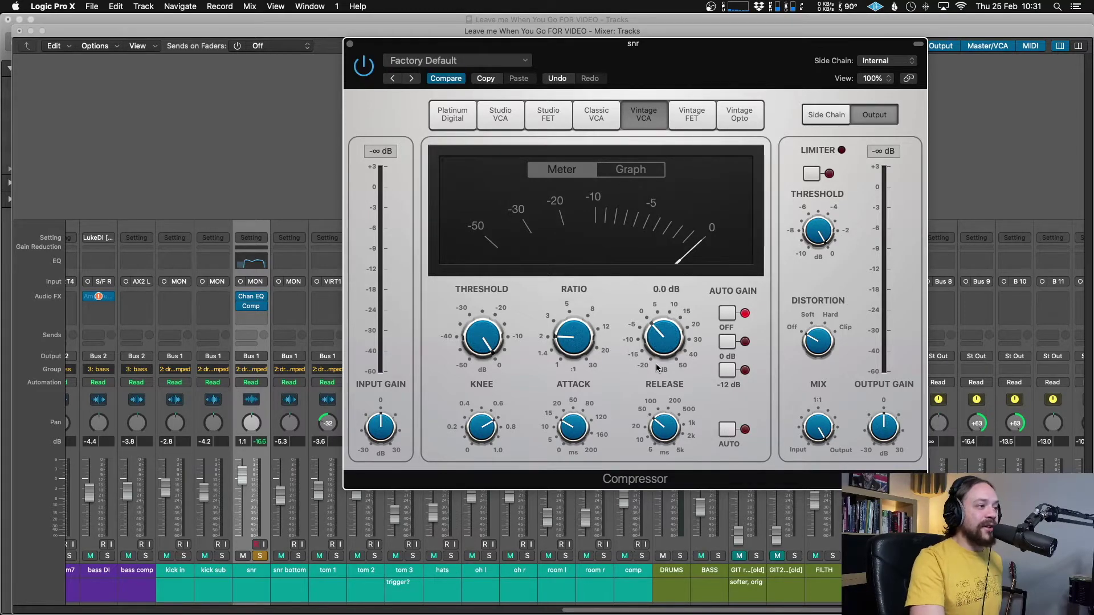
drag(655, 363, 448, 344)
key(space)
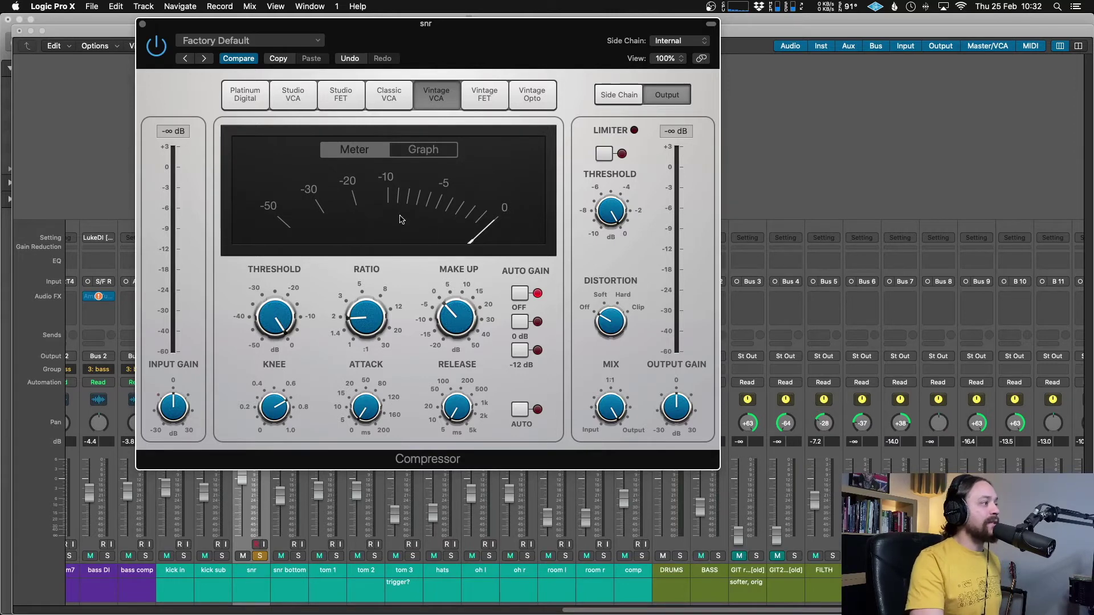
Lower the compressor's threshold to -45 dB and raise its ratio to 6.8:1.
mouse_move(273, 318)
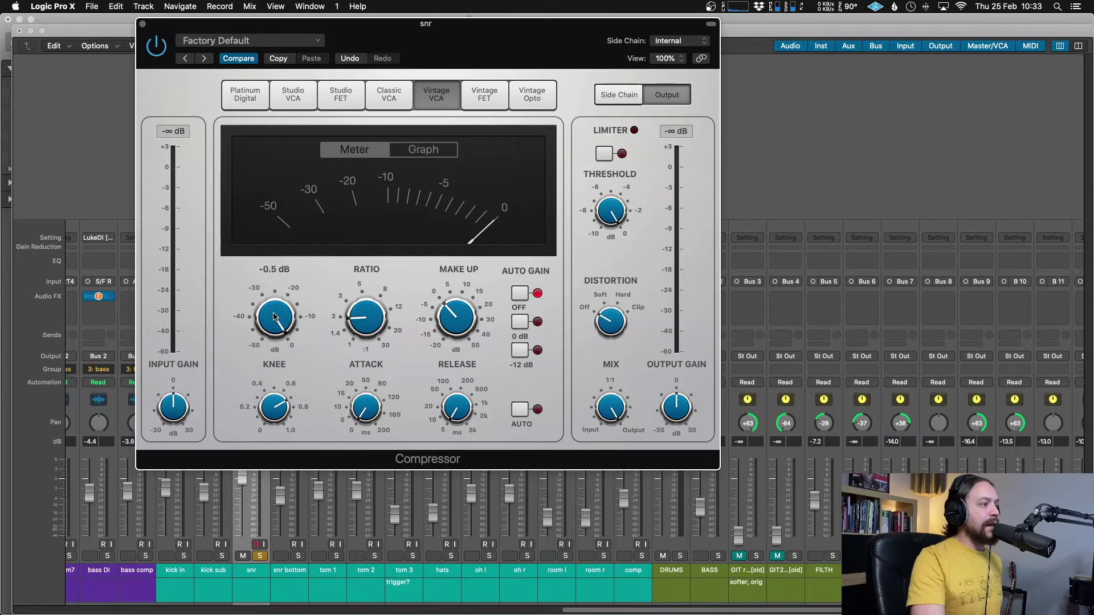
mouse_move(273, 317)
mouse_down()
mouse_move(276, 337)
mouse_move(272, 309)
mouse_move(274, 320)
mouse_up()
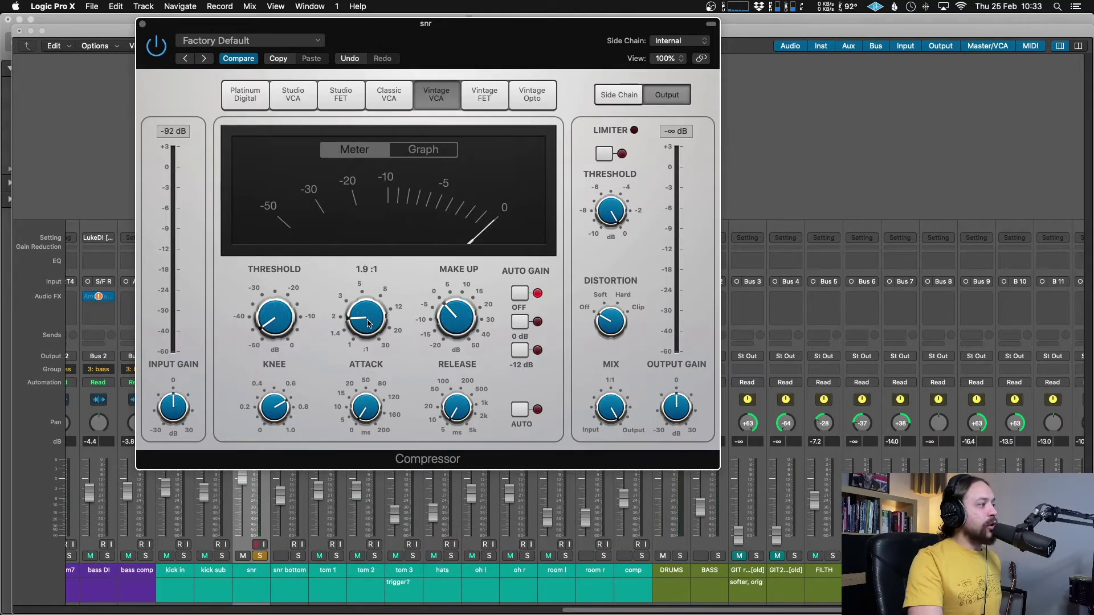
scroll(376, 329, up, 1)
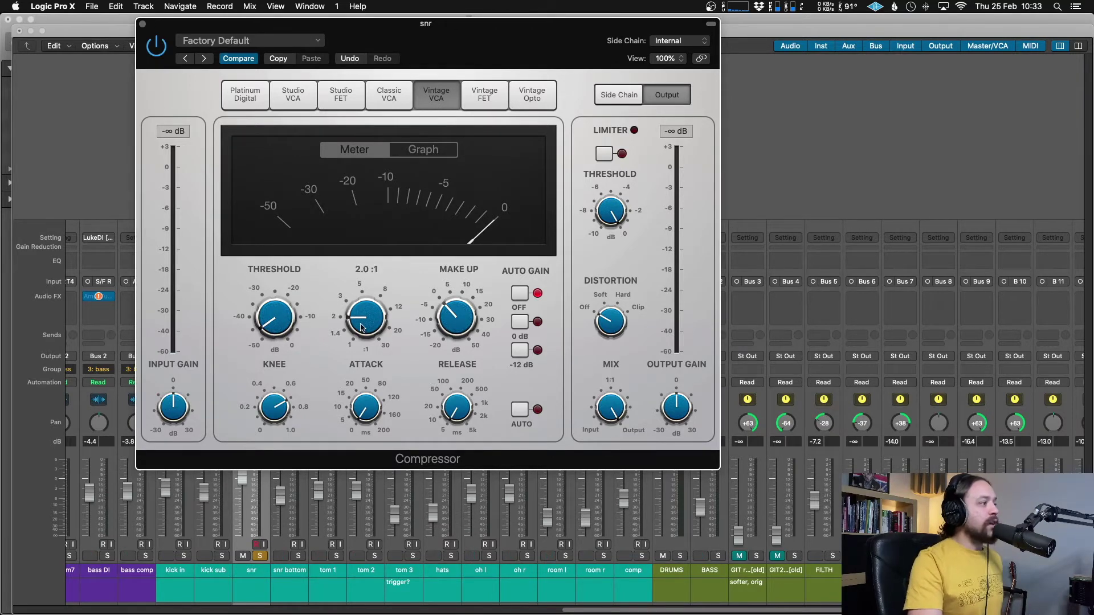
drag(360, 327, 368, 277)
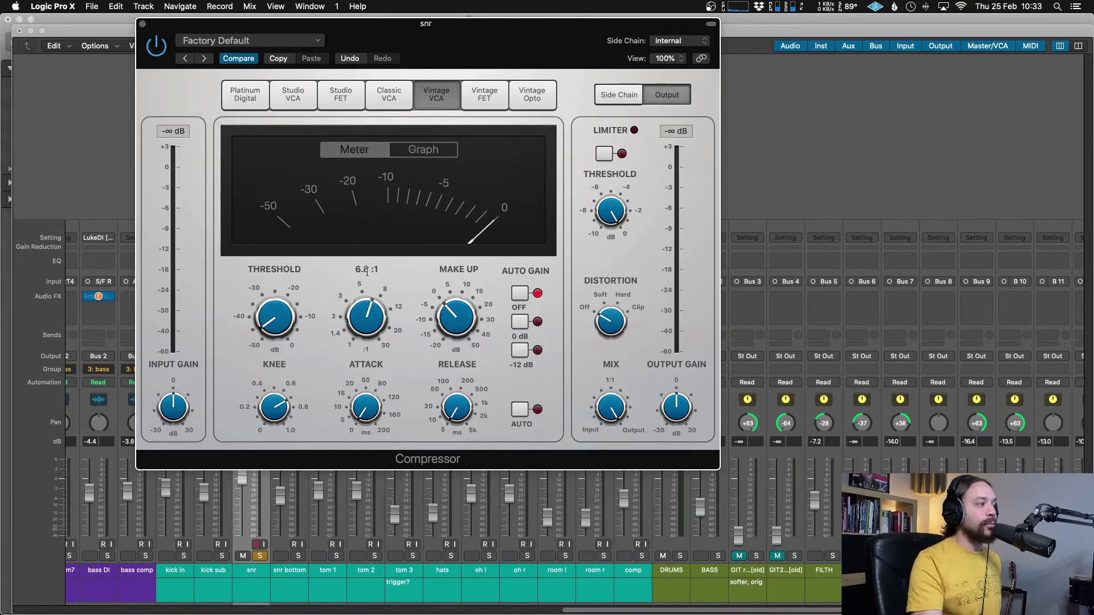
Play the soloed snare and refine the compression with a threshold of -34.5 dB and a ratio of 7.7:1.
key(space)
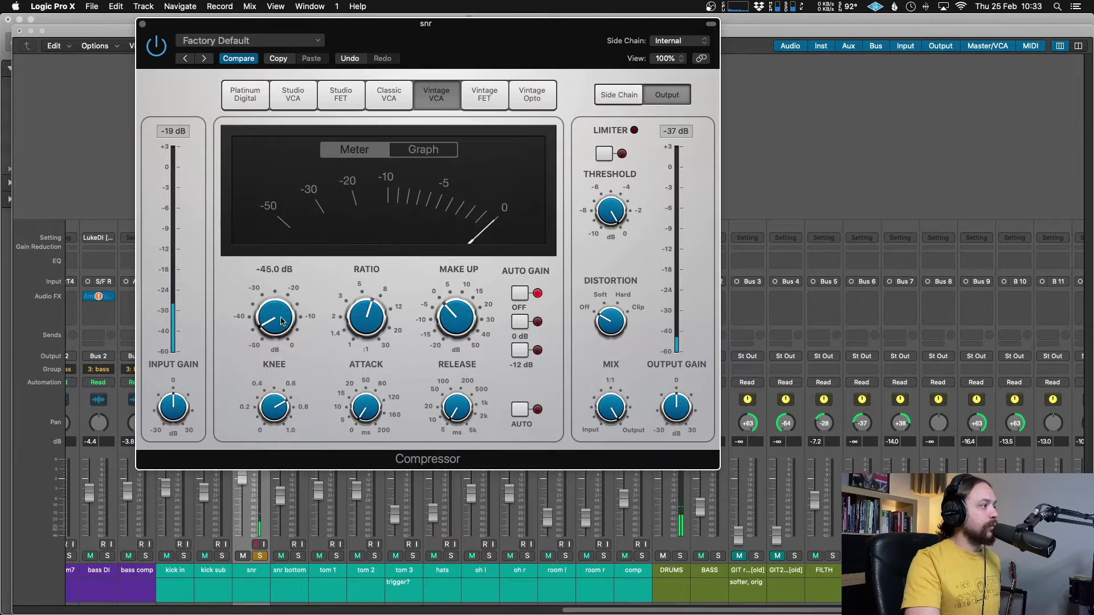
drag(281, 320, 283, 306)
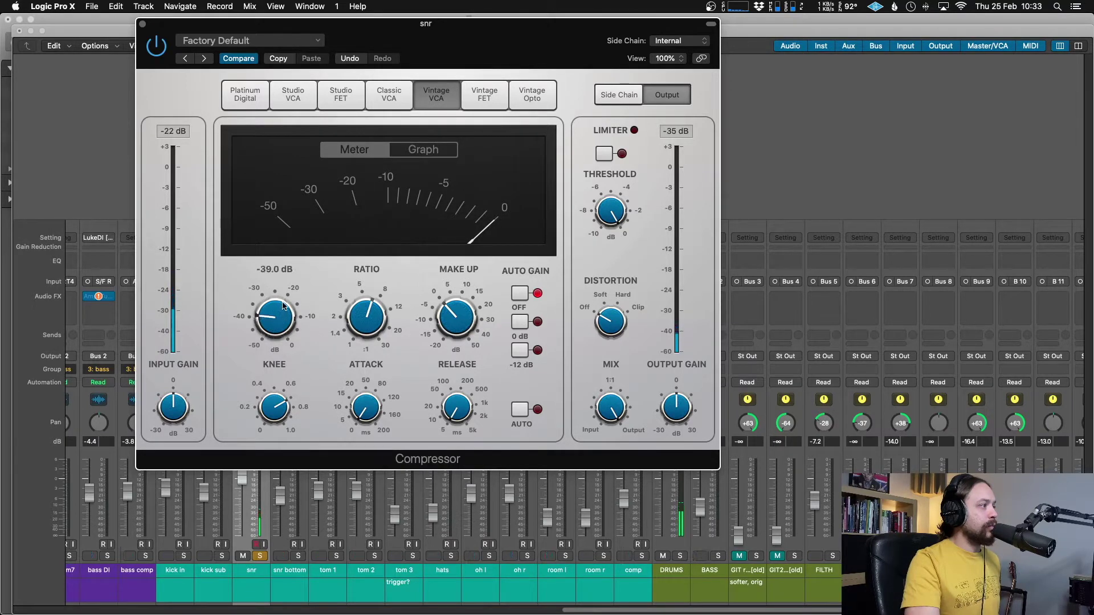
scroll(280, 308, up, 3)
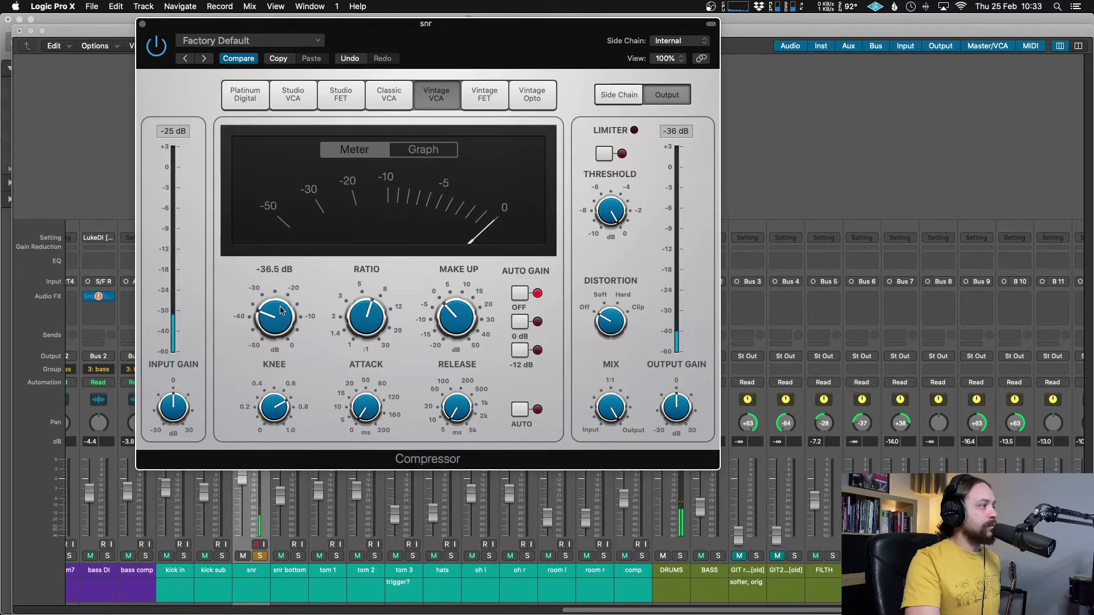
mouse_move(383, 397)
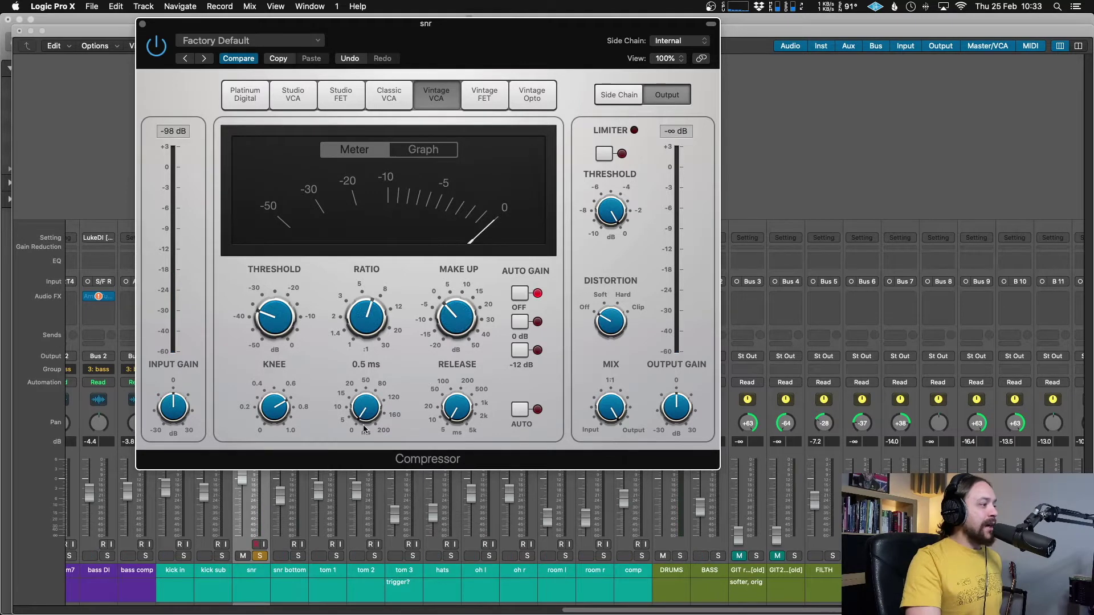
mouse_move(456, 419)
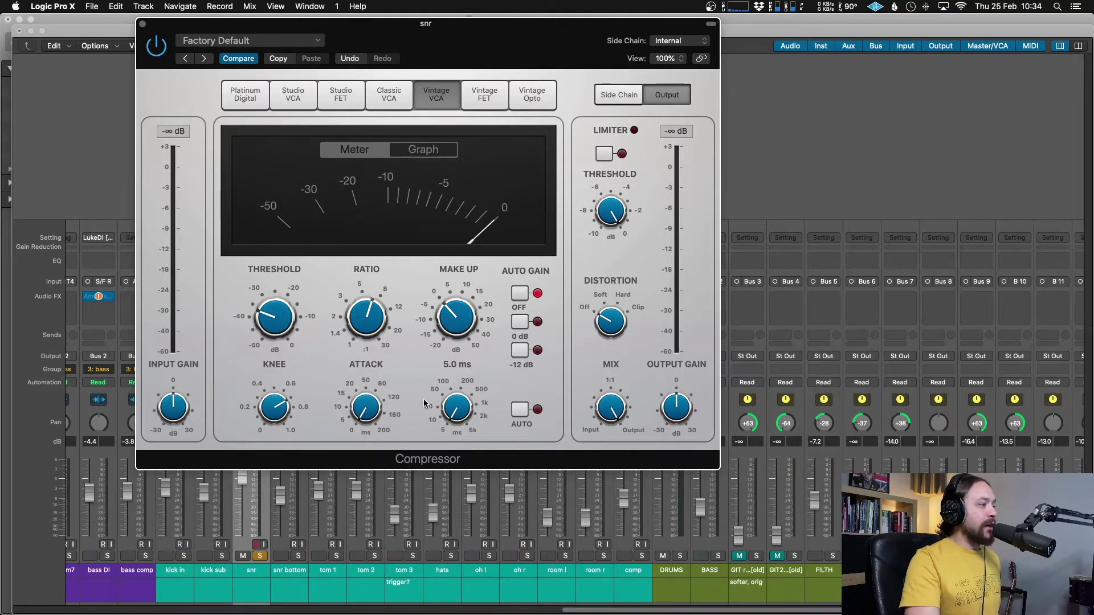
mouse_move(370, 320)
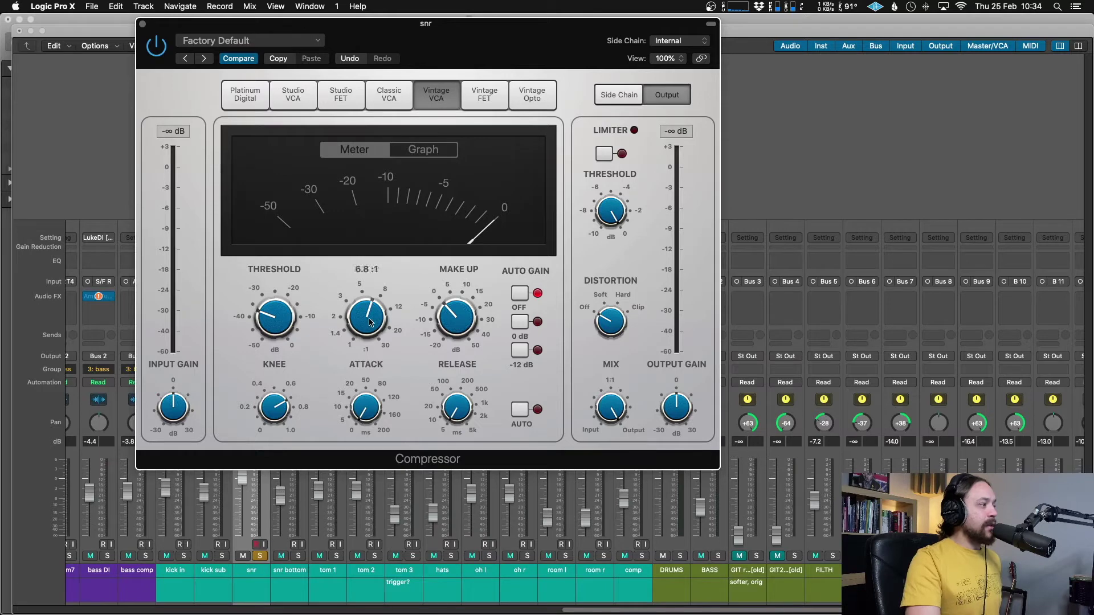
scroll(370, 320, up, 3)
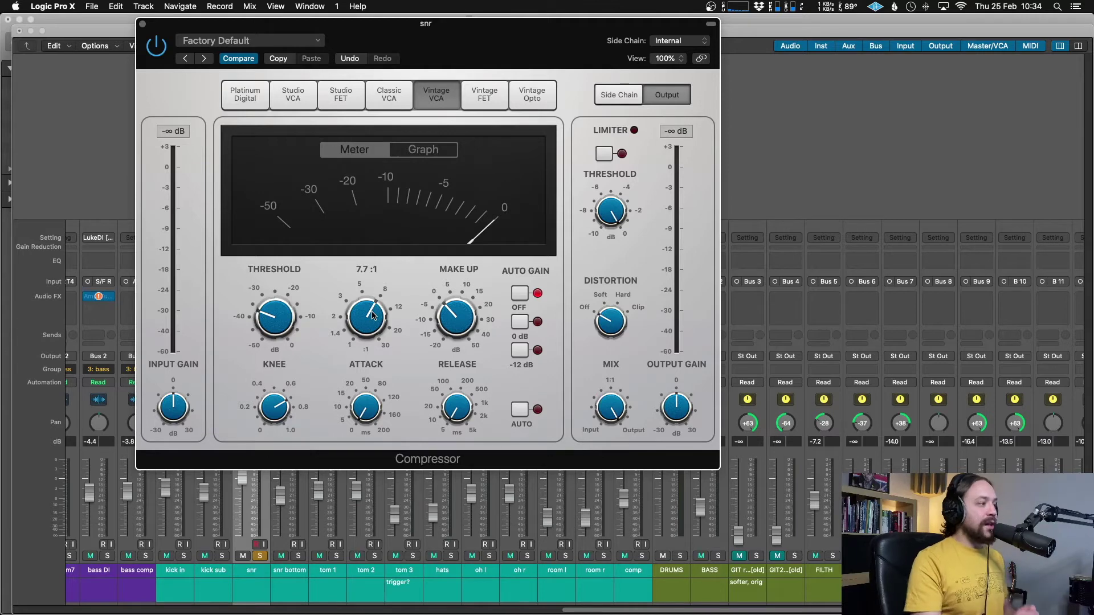
mouse_move(274, 317)
mouse_down()
mouse_move(277, 217)
mouse_move(269, 399)
mouse_move(263, 310)
mouse_up()
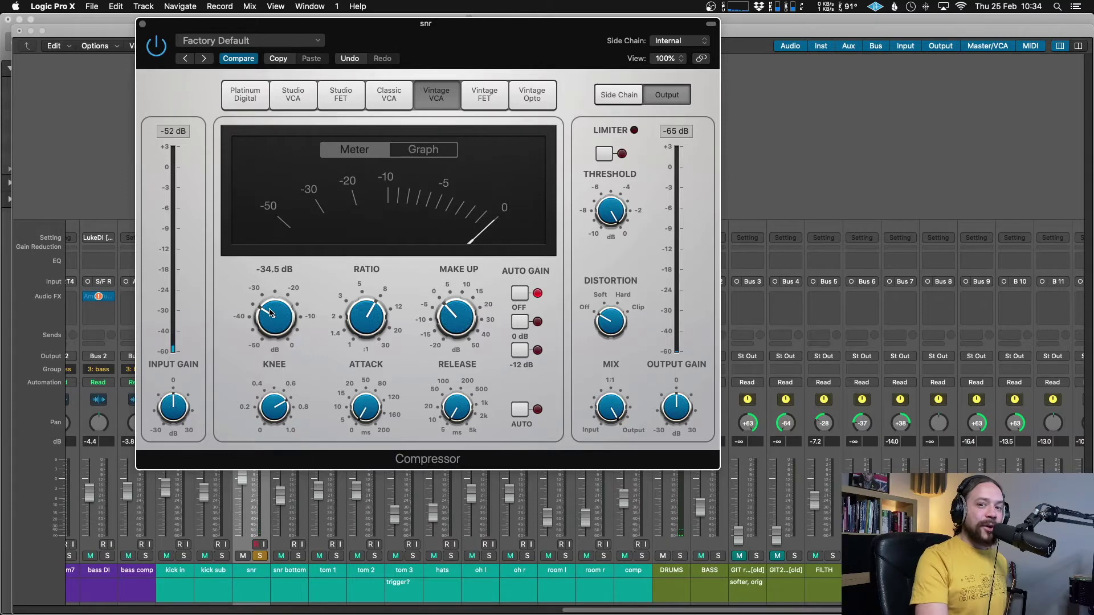
Raise the compressor's make-up gain to 8.5 dB to compensate for the level lost to compression.
mouse_move(452, 313)
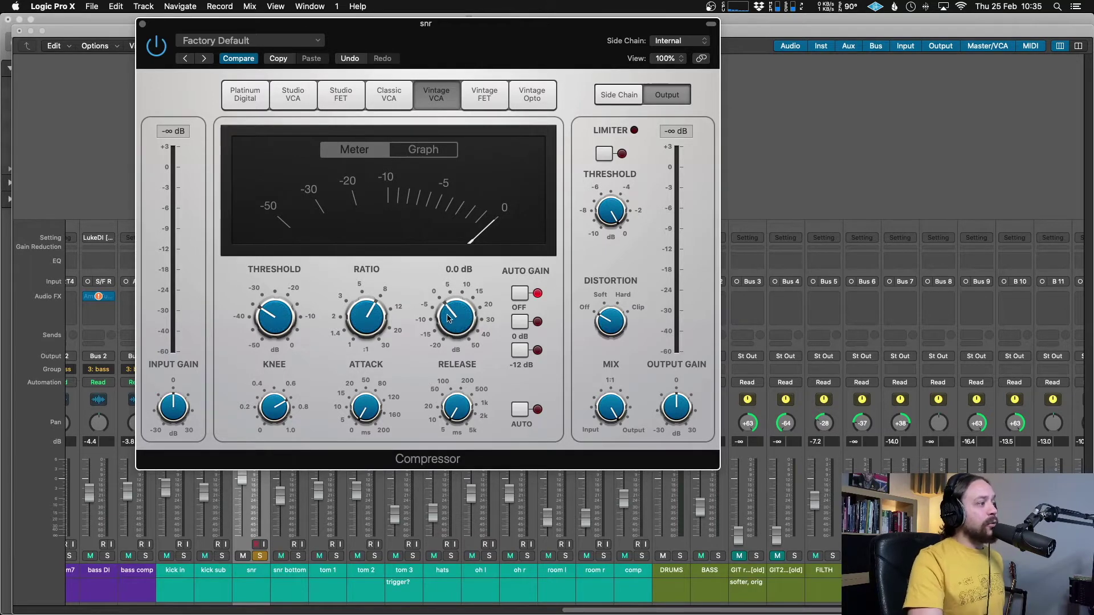
drag(452, 306, 452, 300)
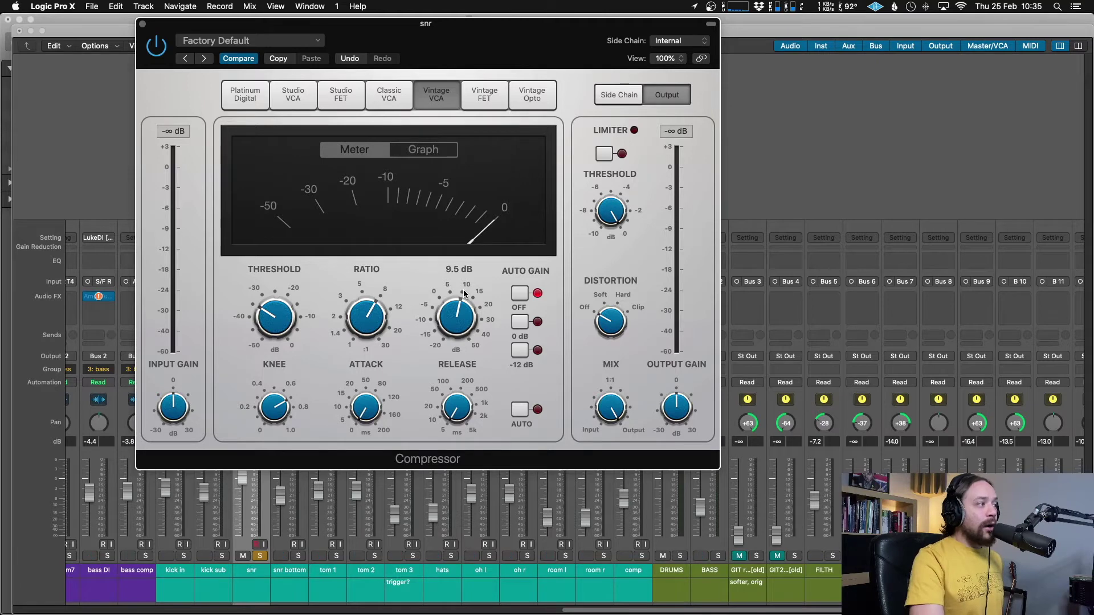
mouse_move(456, 308)
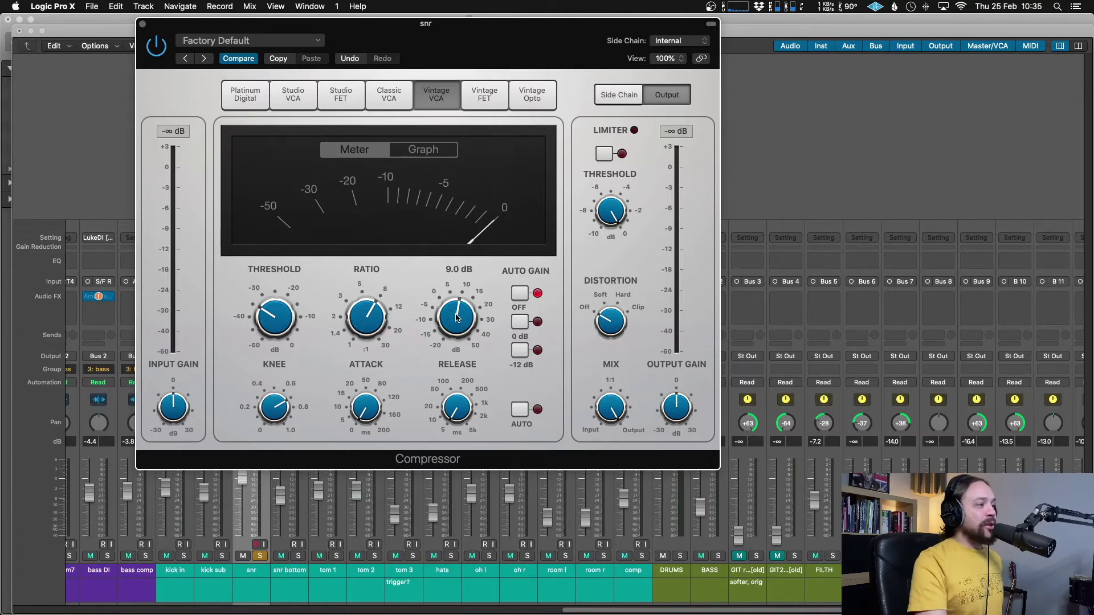
drag(458, 320, 456, 318)
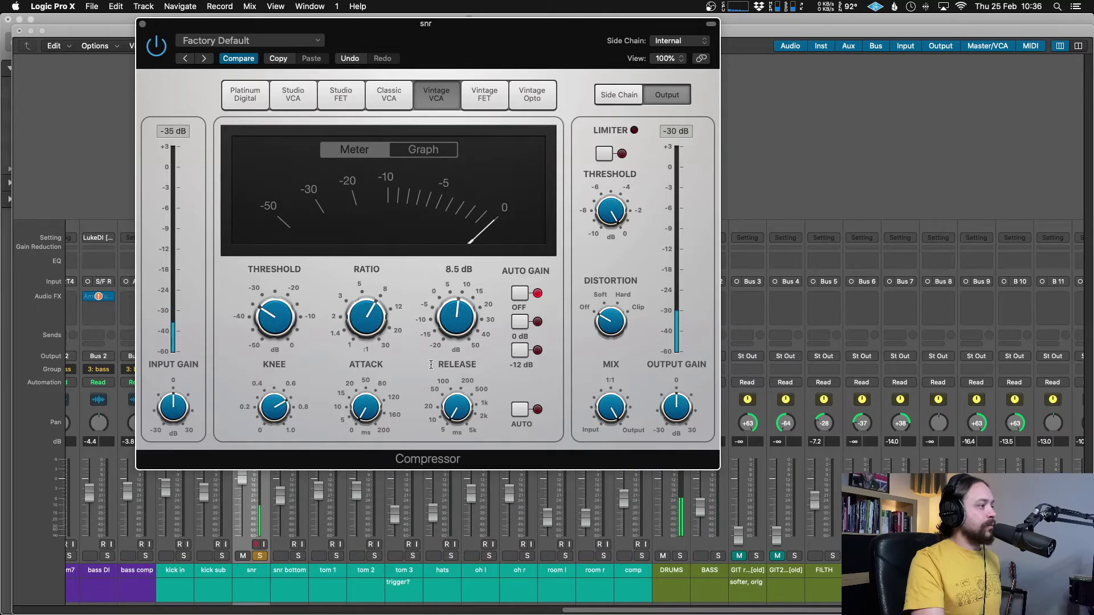
Slow the attack to 44 ms during playback to let the snare's transient through.
mouse_move(380, 402)
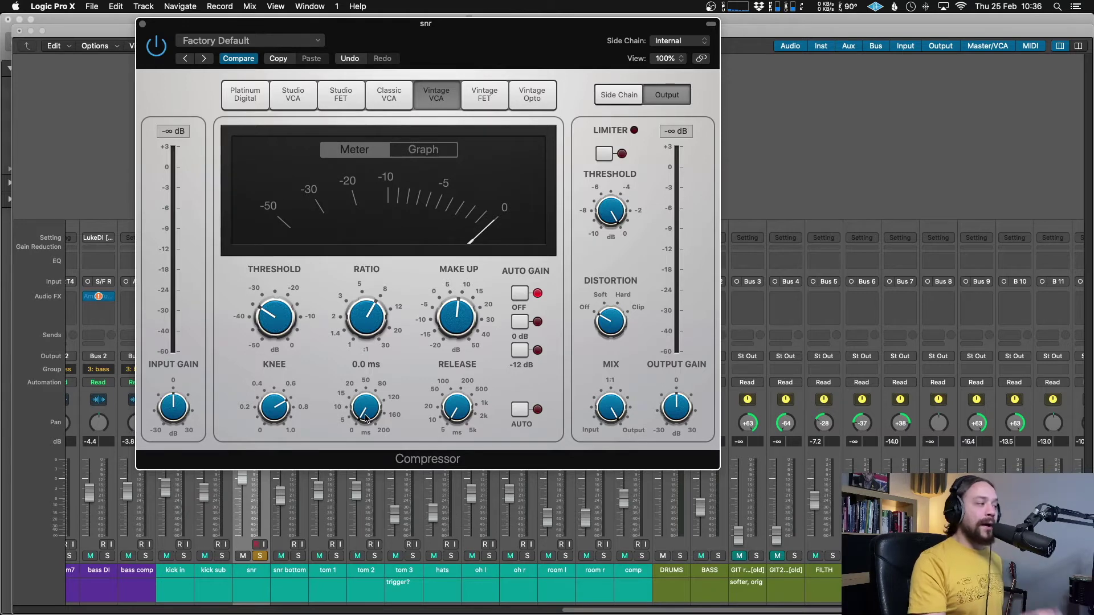
key(space)
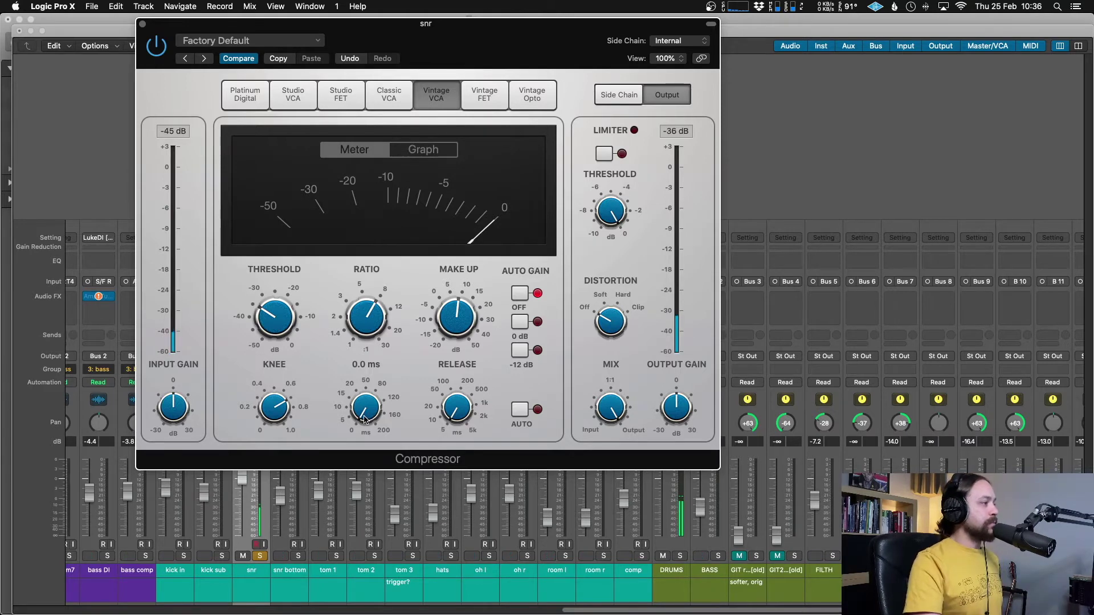
drag(365, 420, 362, 367)
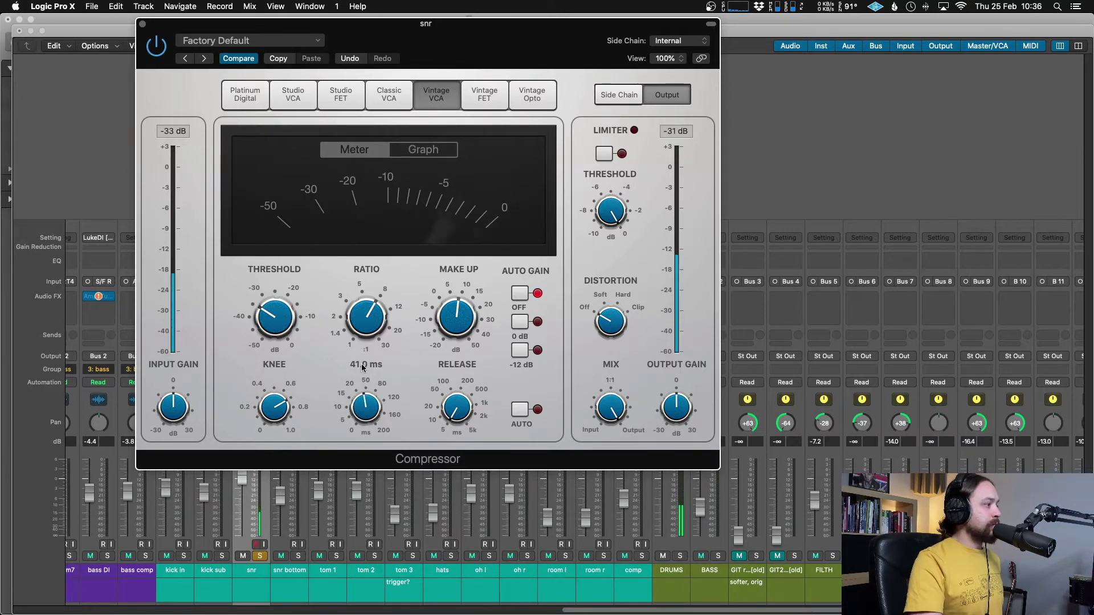
scroll(367, 414, up, 5)
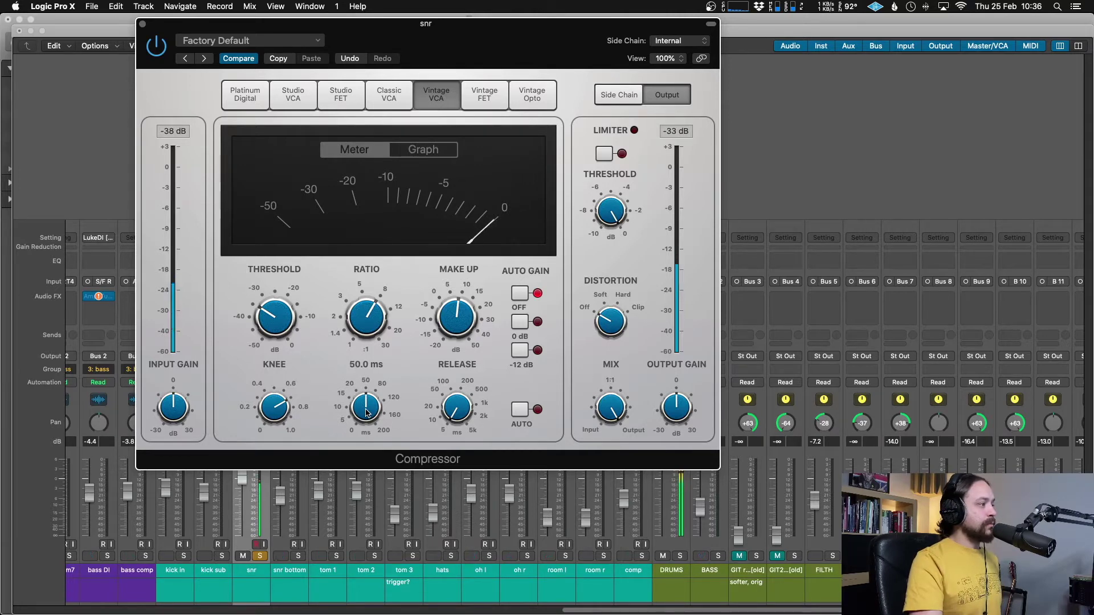
scroll(367, 414, down, 3)
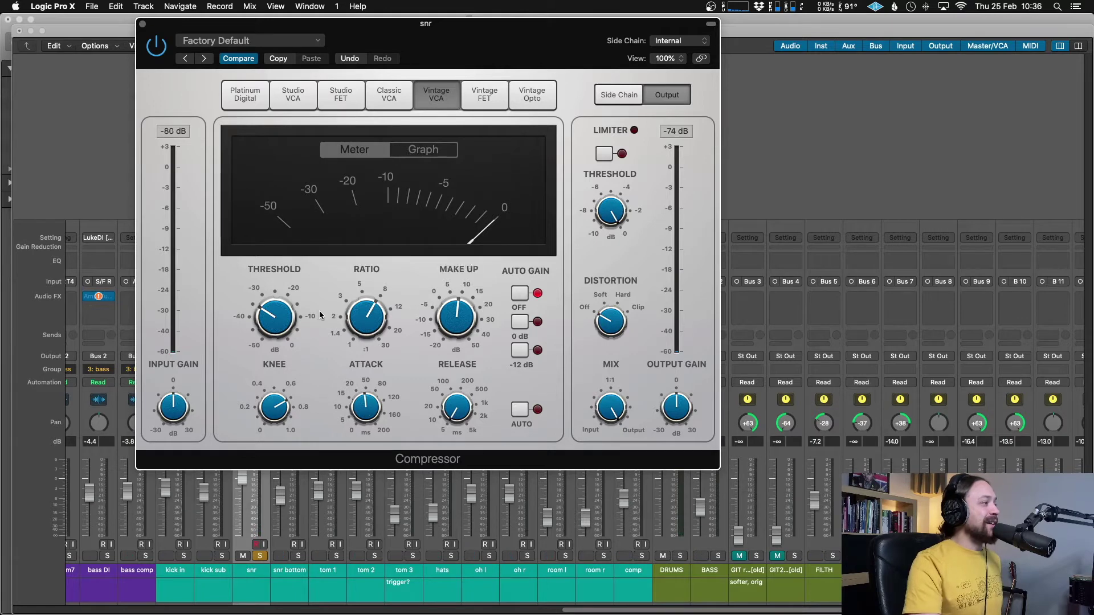
Reduce the make-up gain to 5 dB and set the attack to 0 ms.
mouse_move(459, 306)
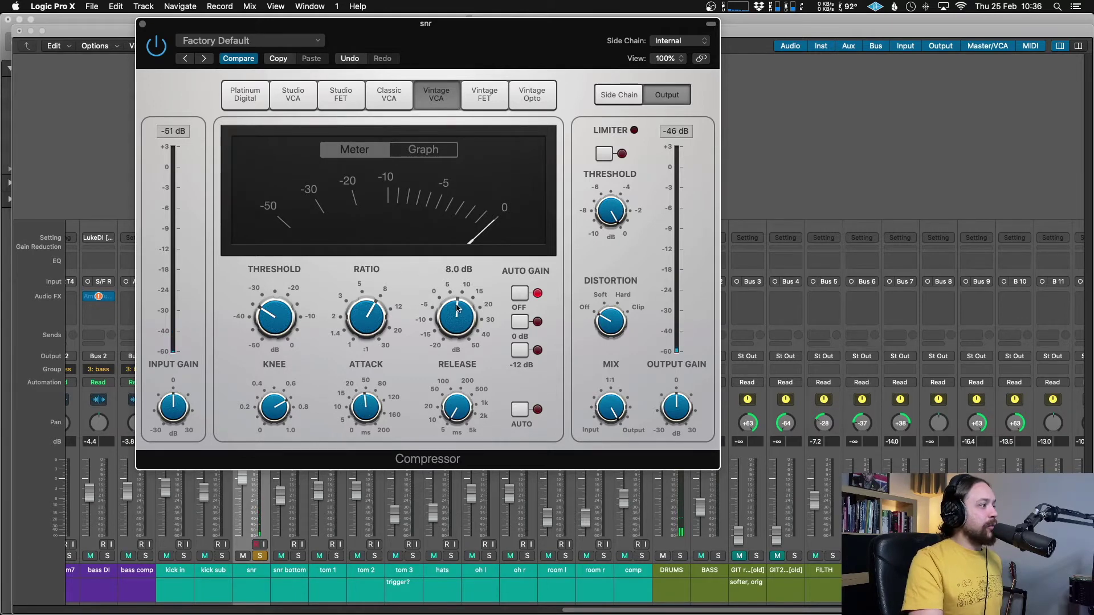
drag(456, 308, 455, 315)
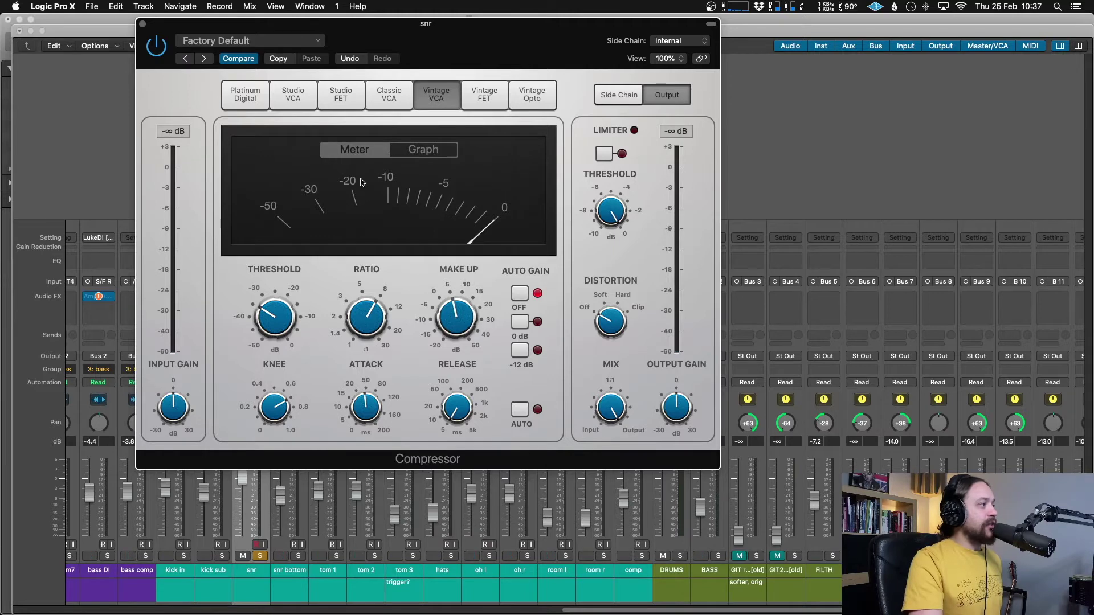
drag(414, 53, 409, 47)
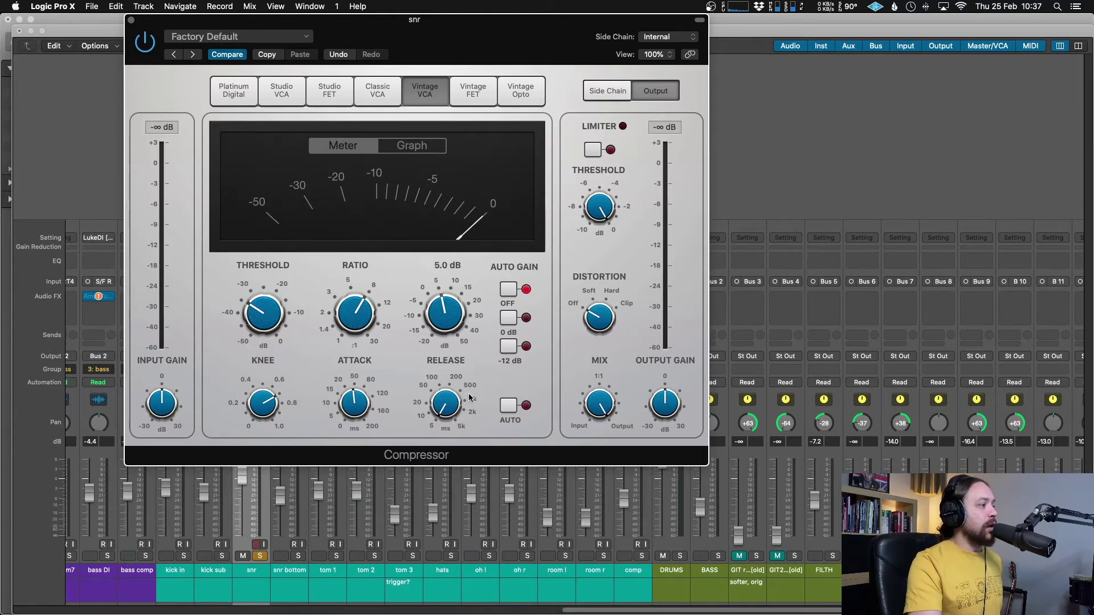
mouse_move(372, 408)
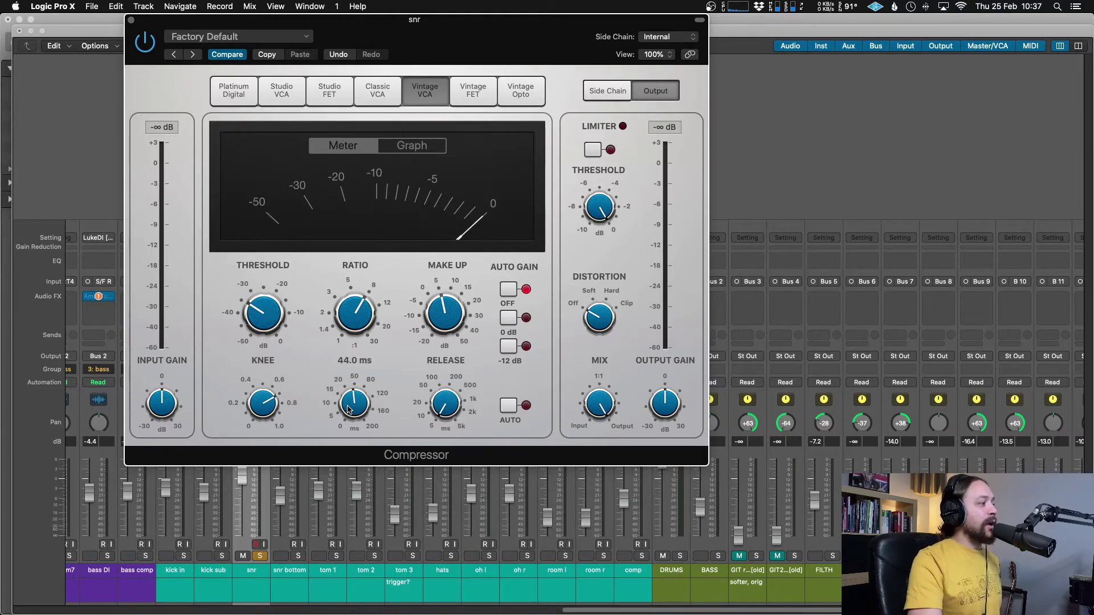
mouse_move(350, 410)
mouse_down()
mouse_move(351, 424)
mouse_move(353, 414)
mouse_up()
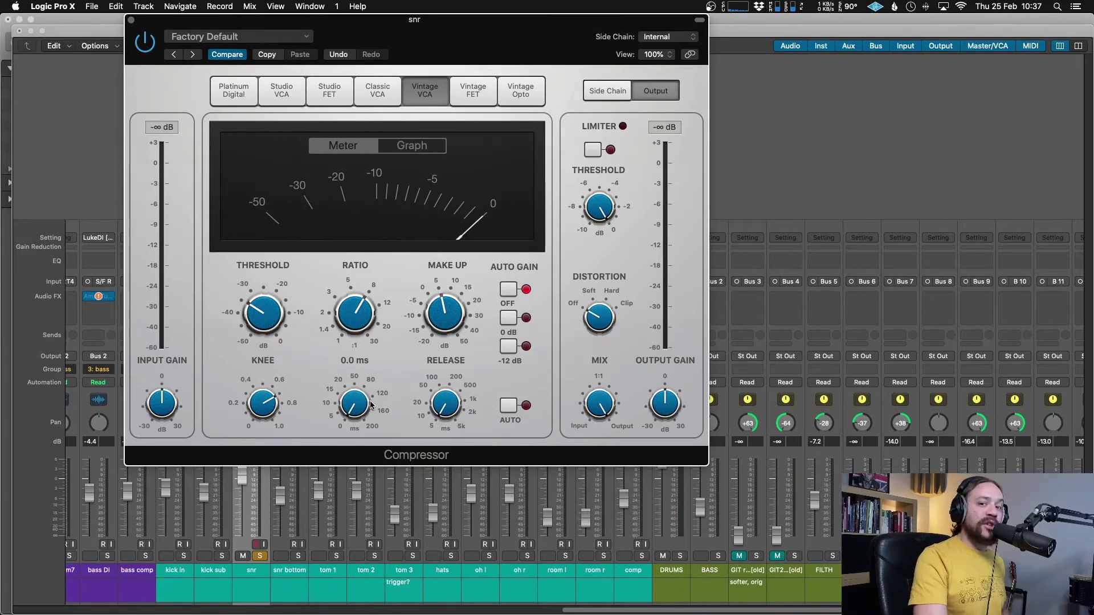
Lengthen the compressor's release to 57 ms while listening to the snare.
click(435, 406)
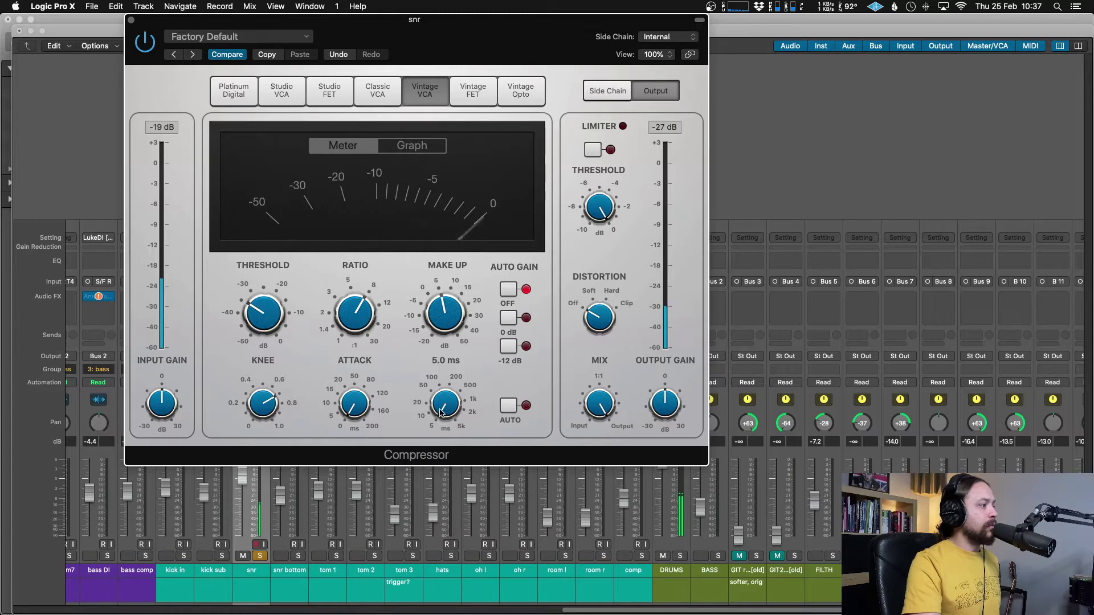
mouse_move(442, 406)
mouse_down()
mouse_move(443, 368)
mouse_move(443, 399)
mouse_up()
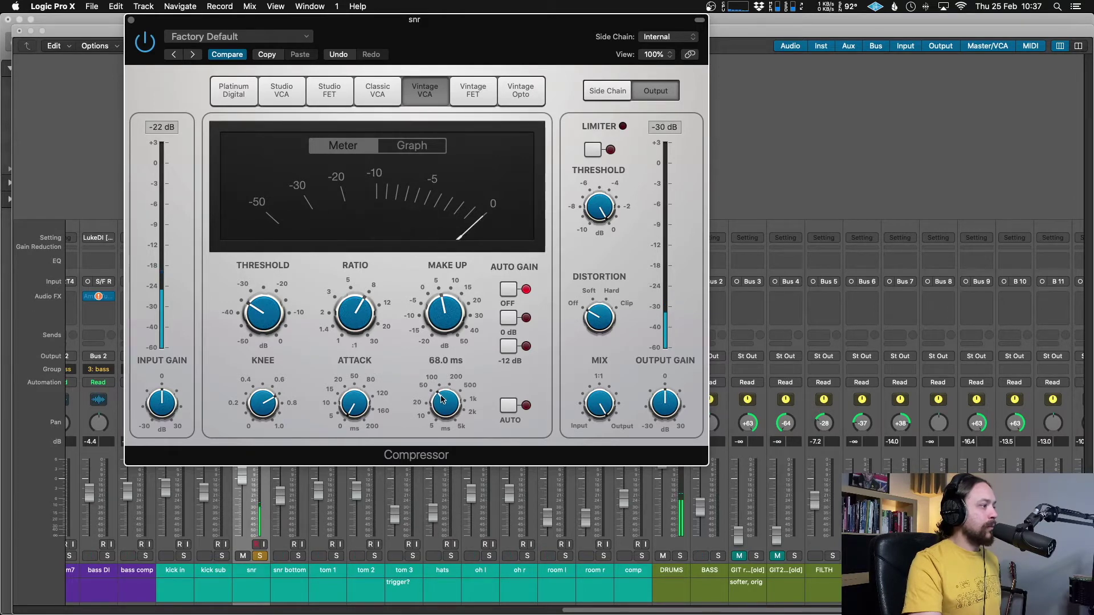
scroll(443, 399, up, 3)
scroll(442, 397, up, 1)
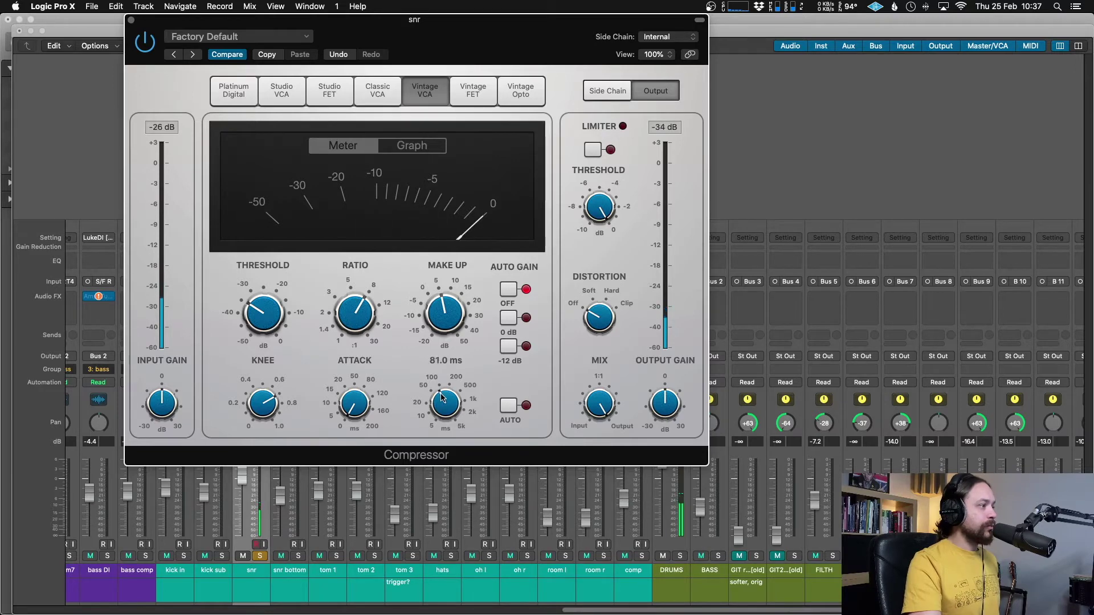
scroll(440, 394, down, 1)
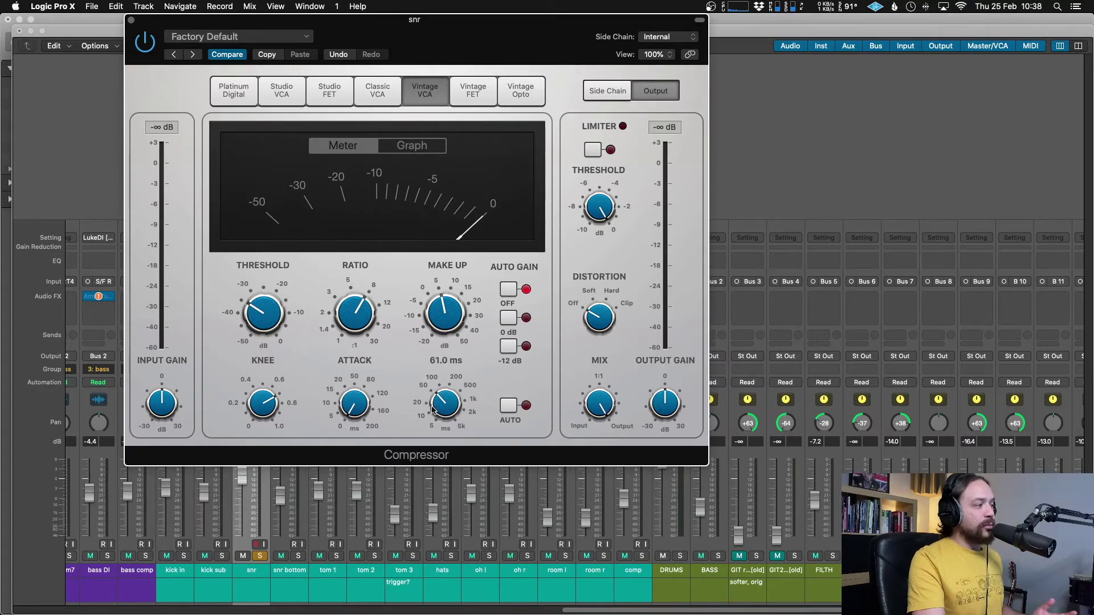
mouse_move(381, 418)
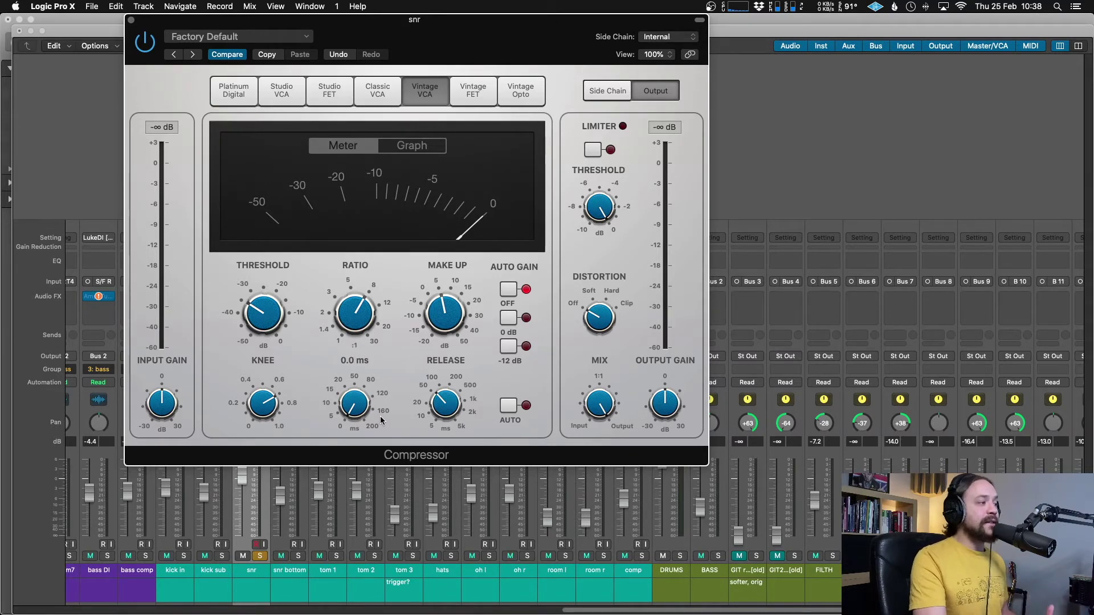
mouse_move(439, 402)
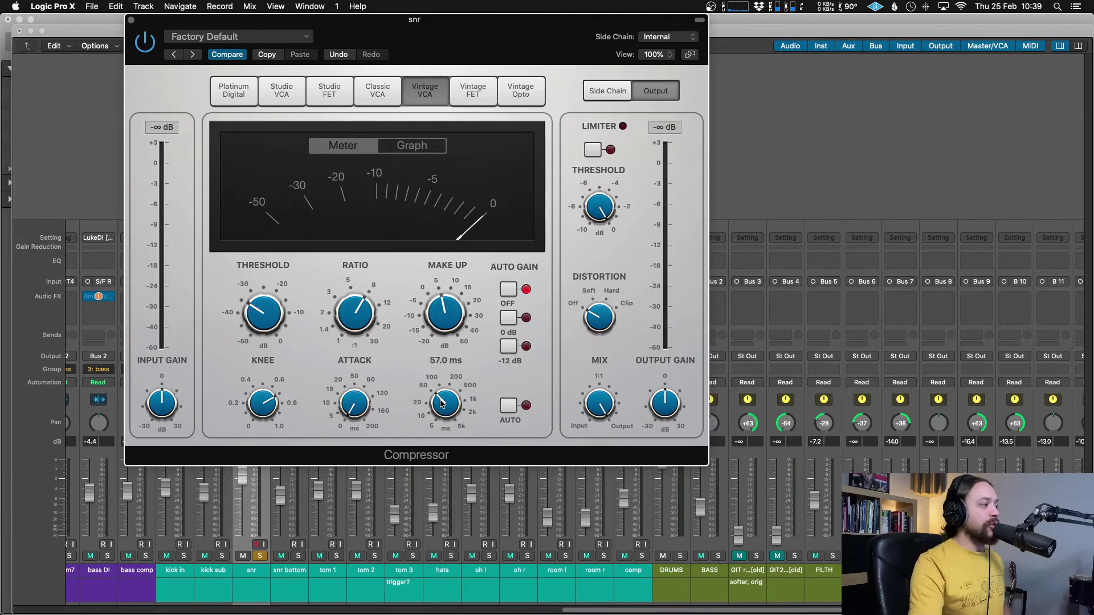
Sweep the snare compressor's threshold during playback, bring it down to -32.5 dB and stop playback.
drag(440, 403, 439, 403)
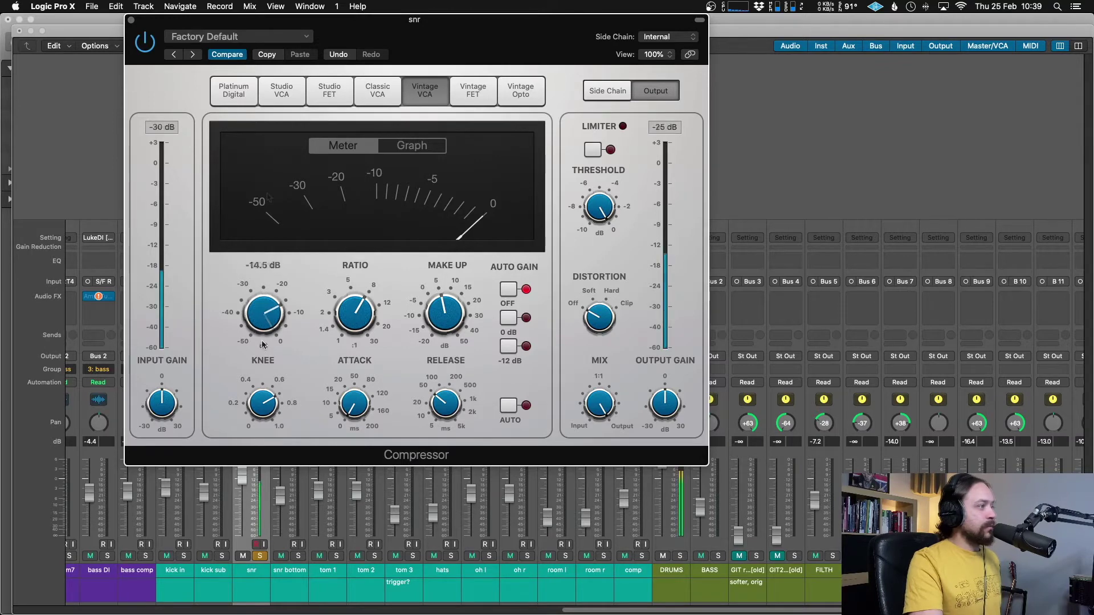
drag(272, 317, 268, 379)
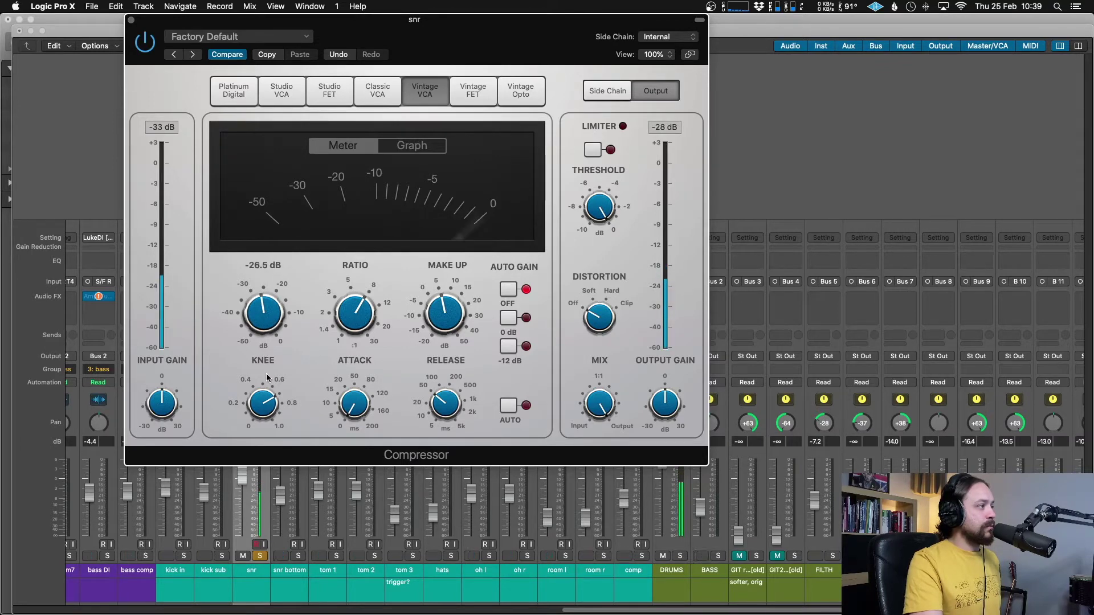
drag(264, 327, 259, 329)
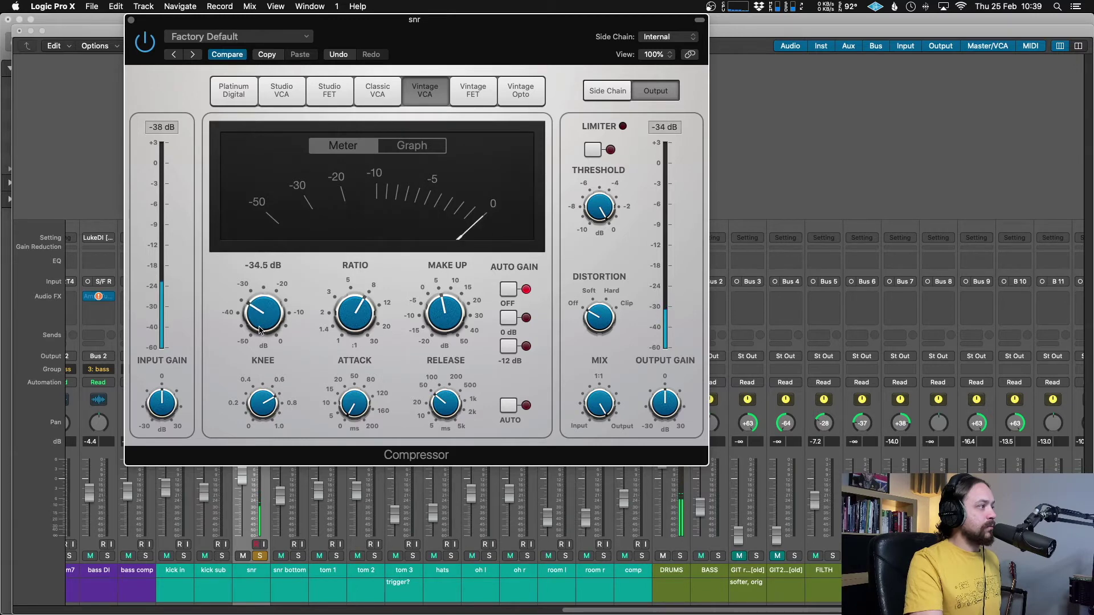
key(space)
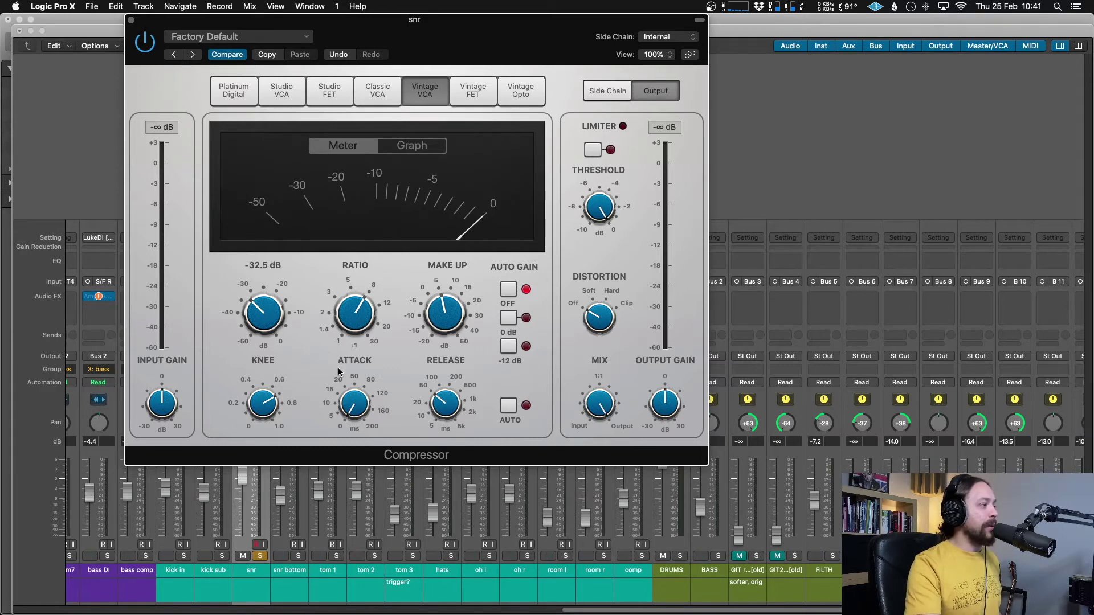
Slow the snare compressor's attack to 35 ms and shorten its release.
drag(350, 401, 353, 362)
mouse_move(446, 402)
mouse_down()
mouse_move(446, 418)
mouse_move(443, 397)
mouse_up()
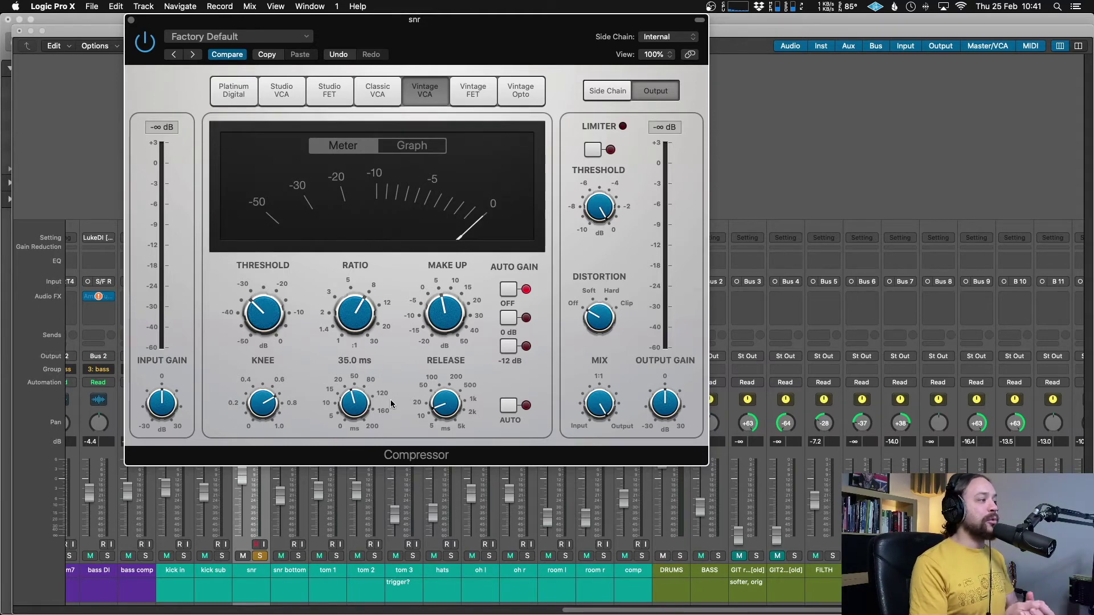
Compare the snare with the compressor bypassed and switched back on.
mouse_move(440, 410)
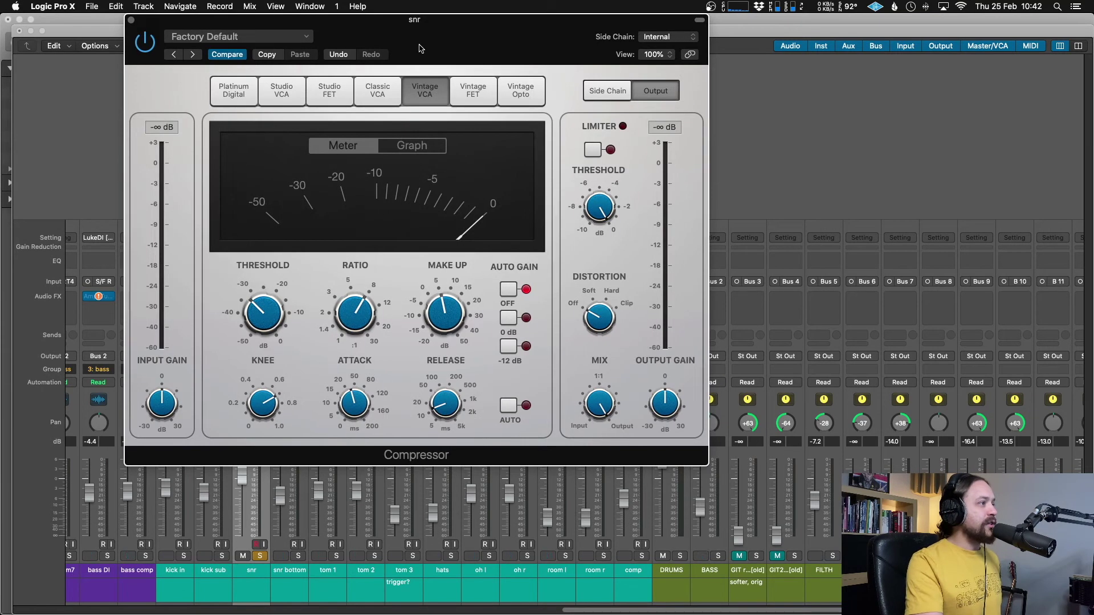
click(144, 42)
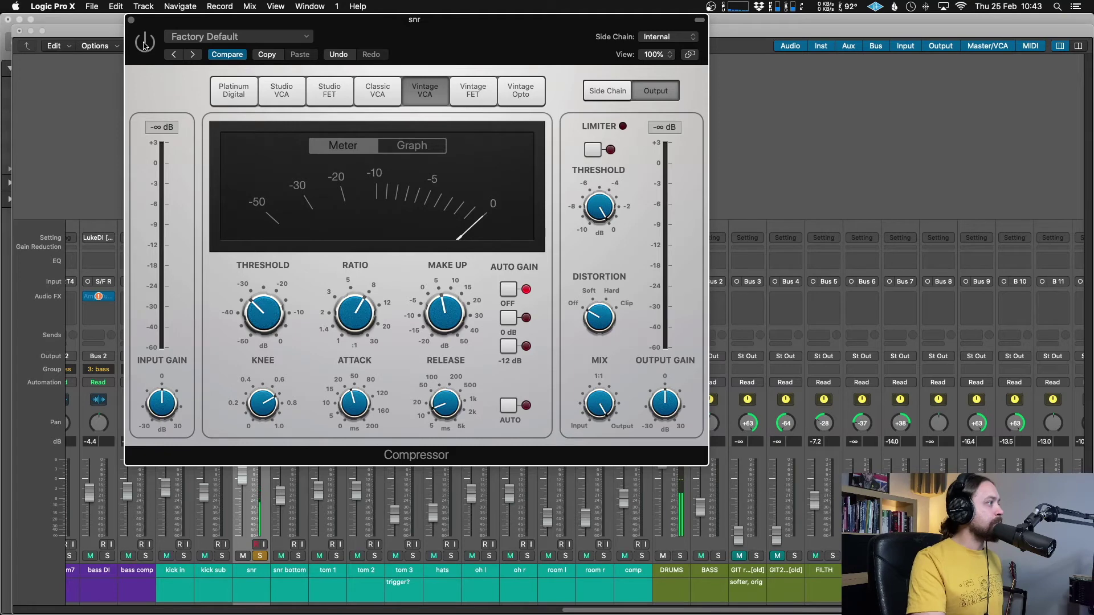
click(145, 42)
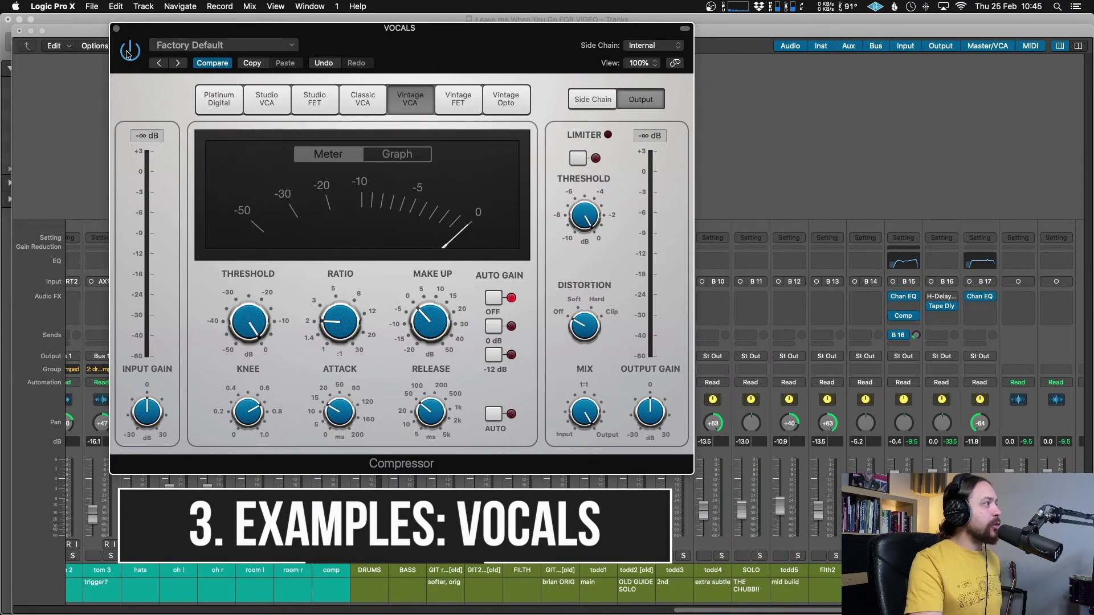
Bypass the compressor on the VOCALS track to audition the uncompressed vocal, and reposition the compressor window.
click(129, 51)
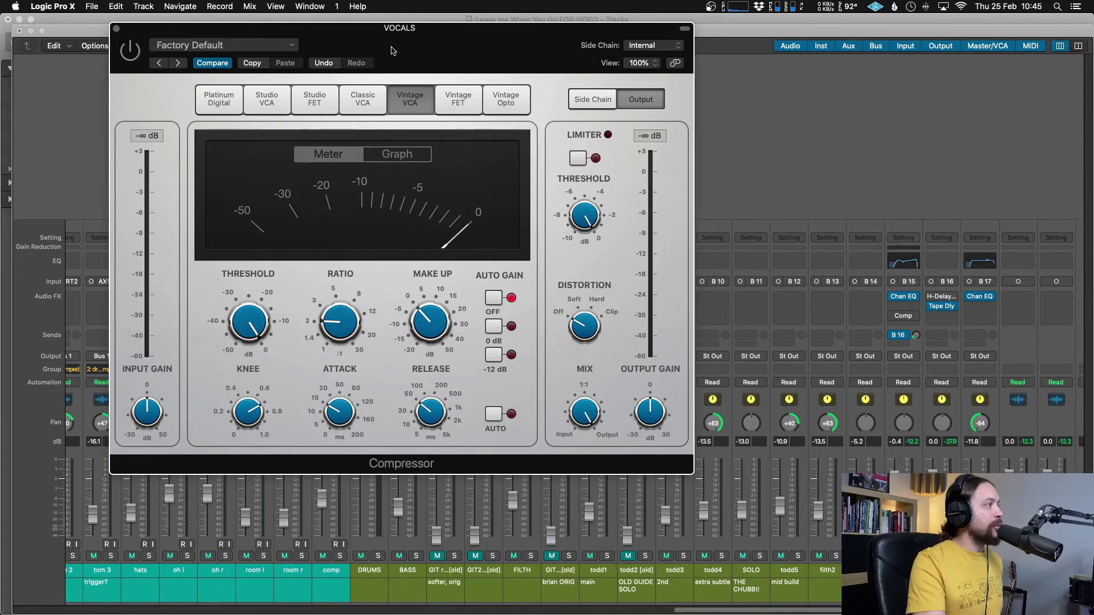
drag(393, 52, 390, 50)
drag(448, 67, 461, 67)
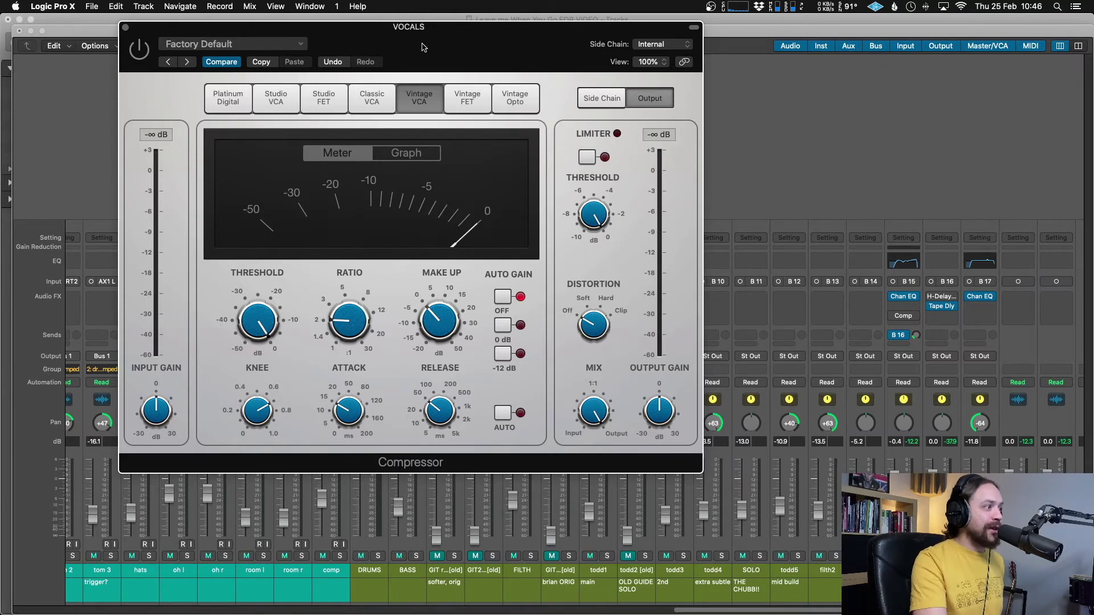
drag(428, 52, 447, 54)
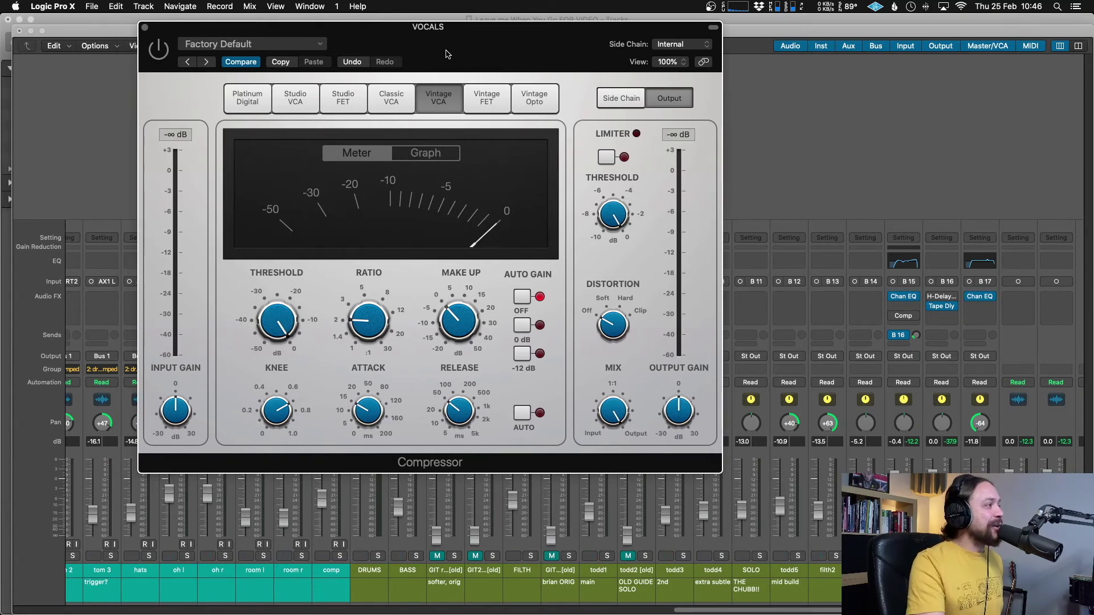
drag(365, 46, 359, 47)
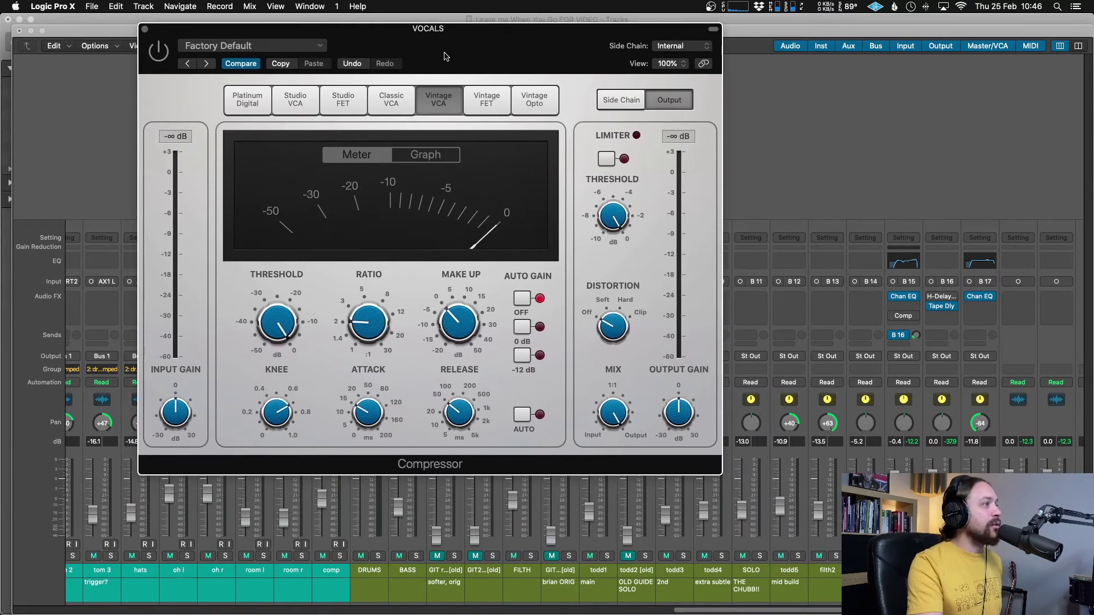
Set the vocal compressor's ratio to 2.2:1.
mouse_move(284, 346)
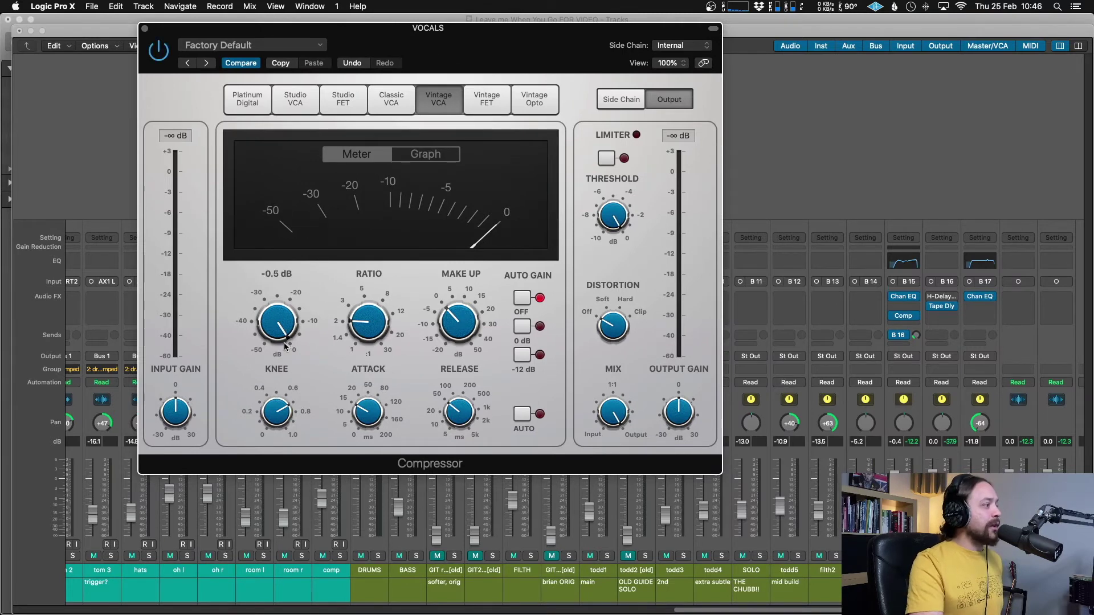
mouse_move(368, 356)
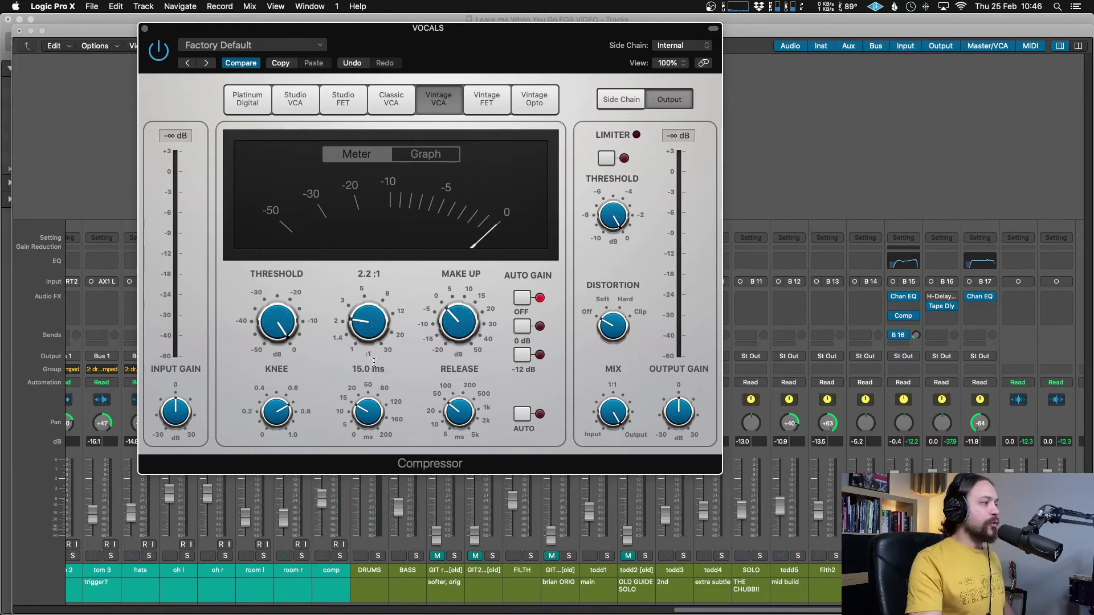
scroll(360, 345, up, 1)
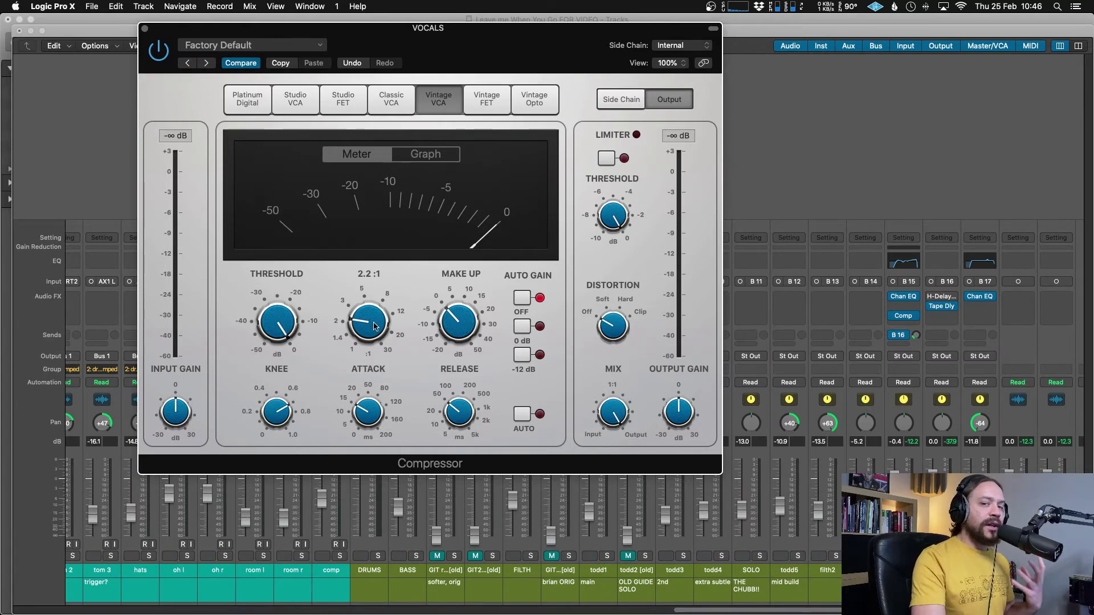
Set the vocal compressor's attack to 11 ms and shorten its release.
mouse_move(367, 419)
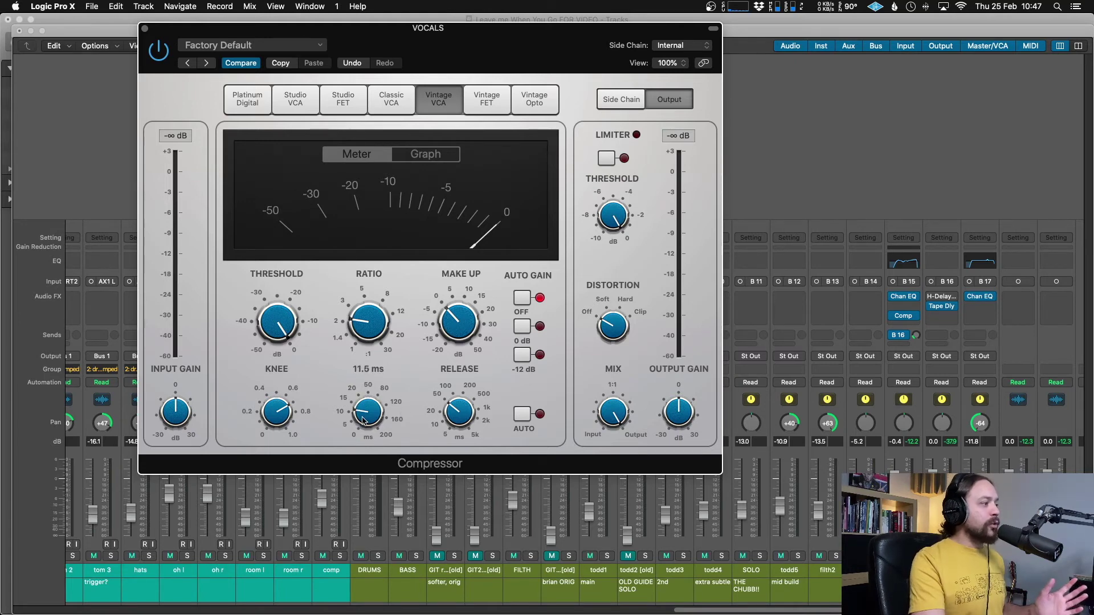
drag(364, 421, 365, 422)
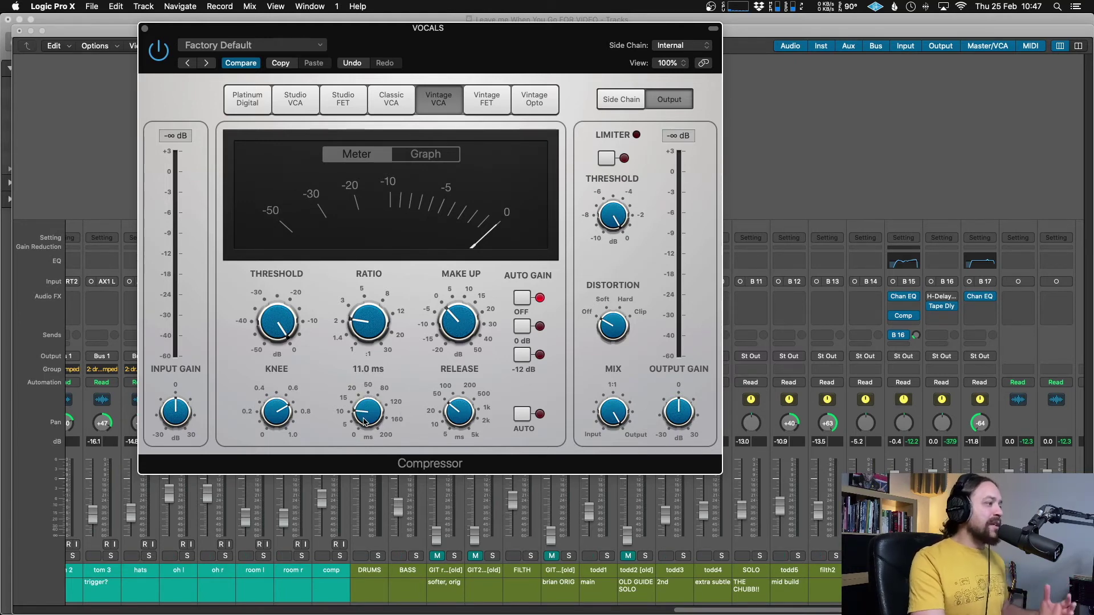
drag(459, 411, 454, 451)
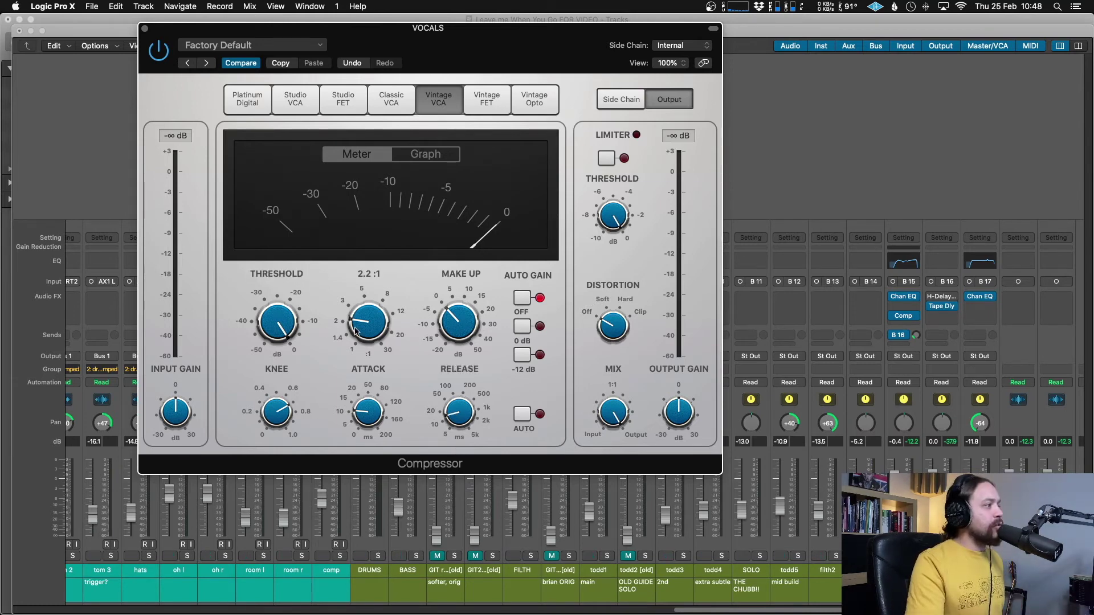
Raise the vocal compressor's ratio to 5.2:1 and make both its attack and release faster.
mouse_move(357, 332)
mouse_down()
mouse_move(362, 294)
mouse_move(359, 313)
mouse_up()
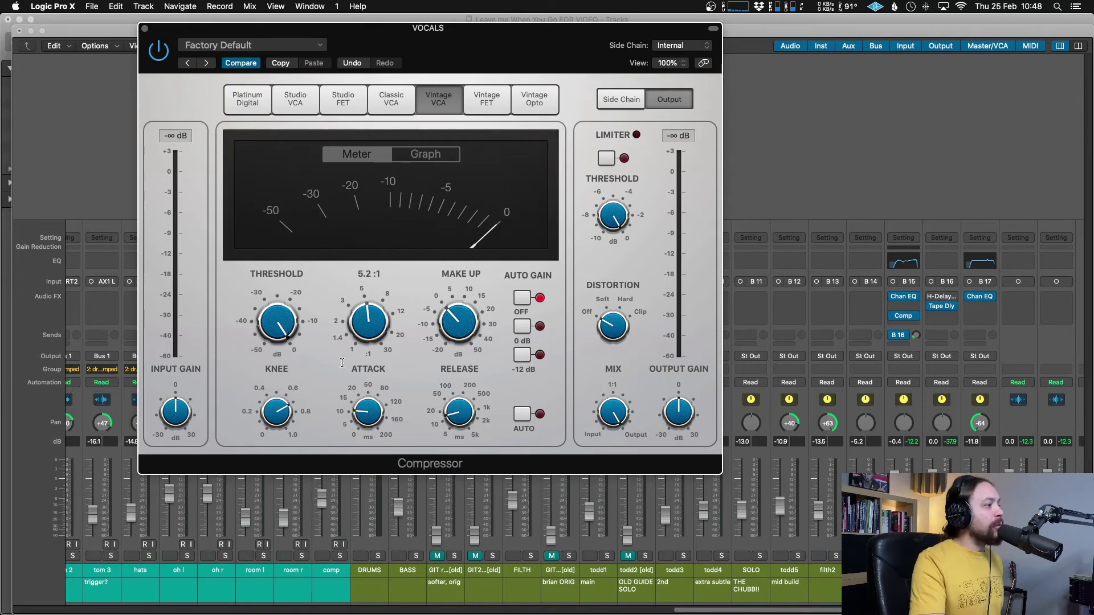
drag(368, 414, 361, 420)
drag(454, 417, 457, 417)
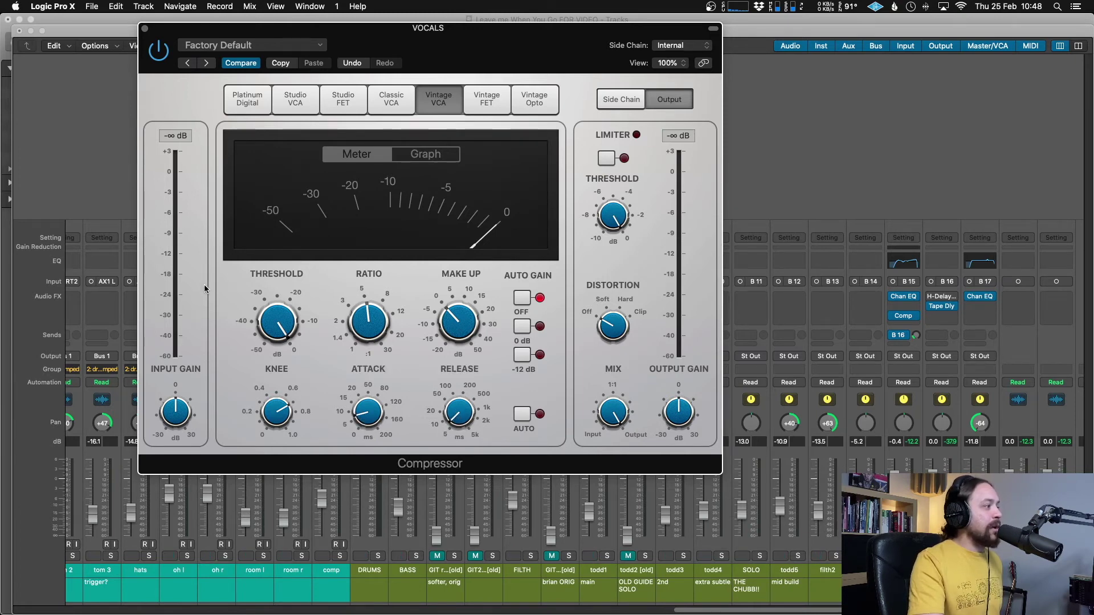
Lower the vocal compressor's threshold to about -28.5 dB while listening to the vocal.
mouse_move(284, 349)
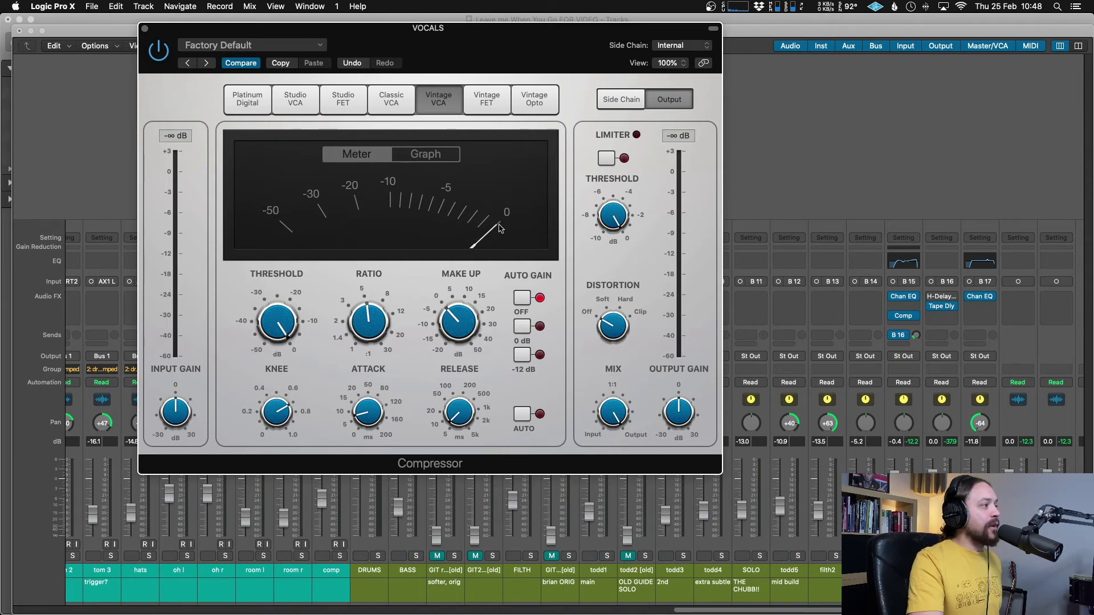
drag(278, 322, 279, 379)
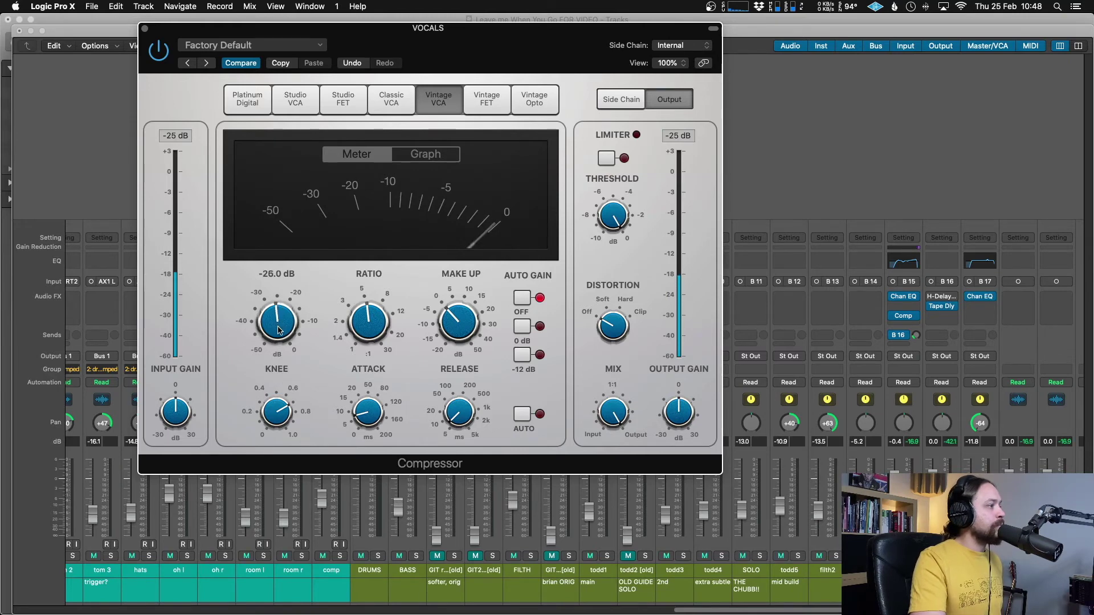
mouse_move(279, 327)
mouse_down()
mouse_move(277, 342)
mouse_move(275, 315)
mouse_up()
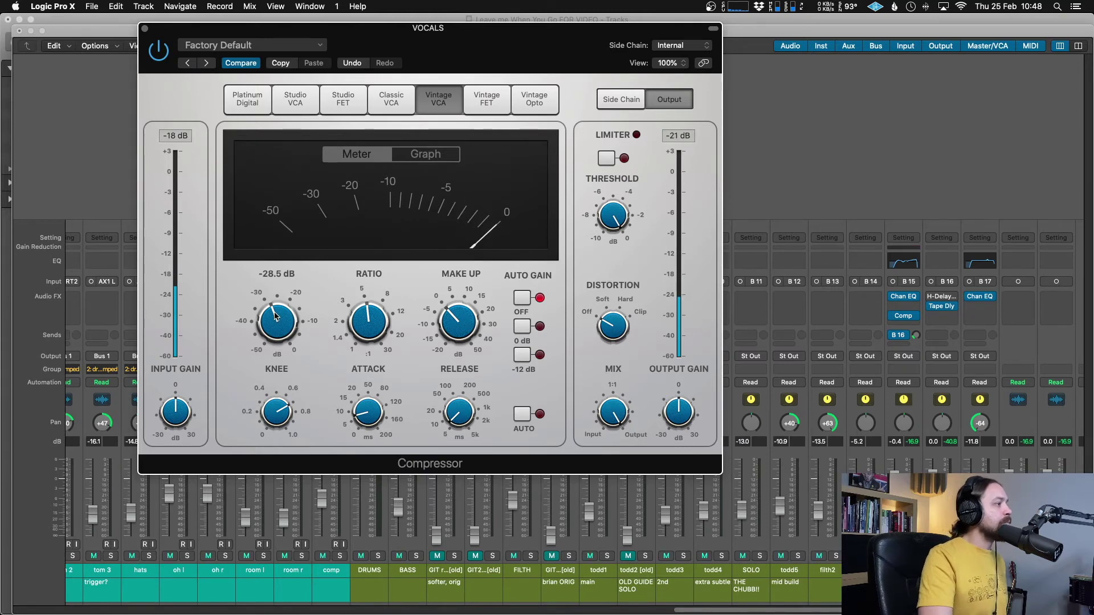
drag(275, 317, 277, 325)
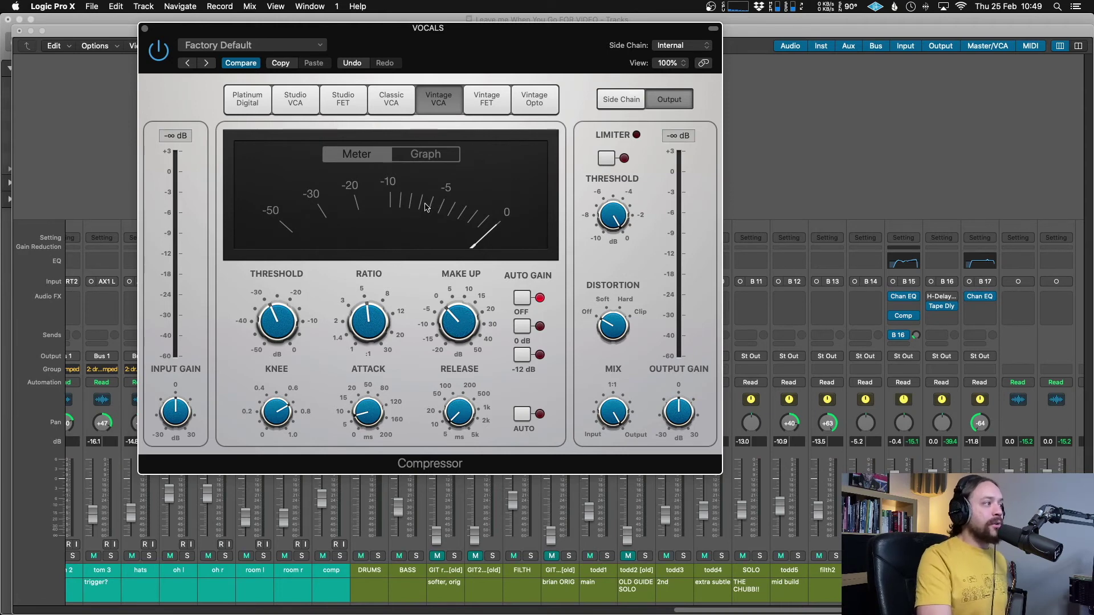
Raise the vocal compressor's make-up gain to about 6 dB to restore the level lost to compression.
mouse_move(456, 335)
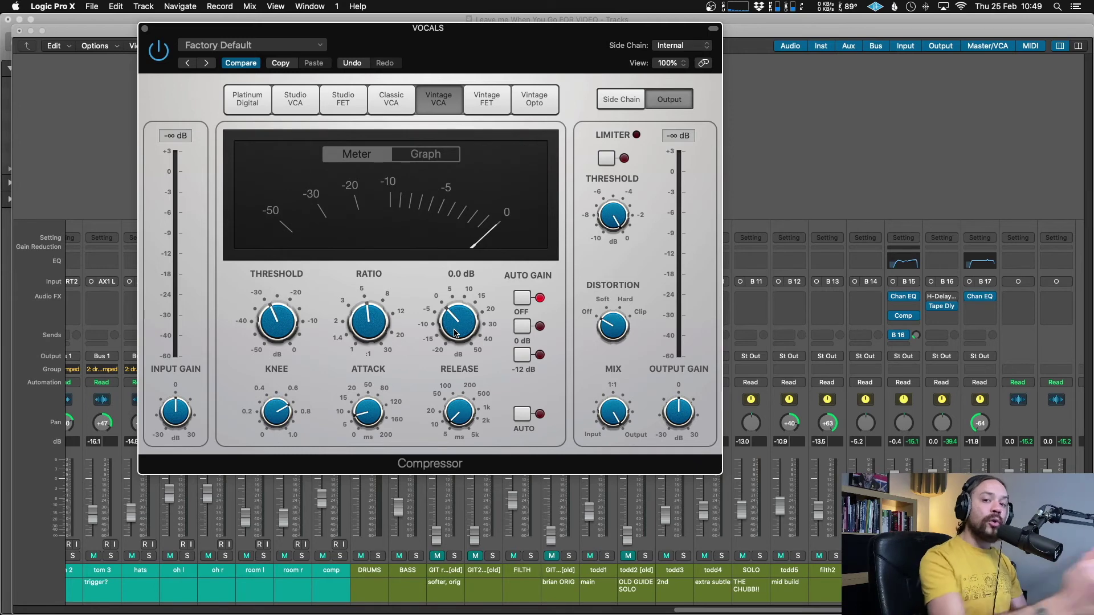
drag(456, 333, 454, 319)
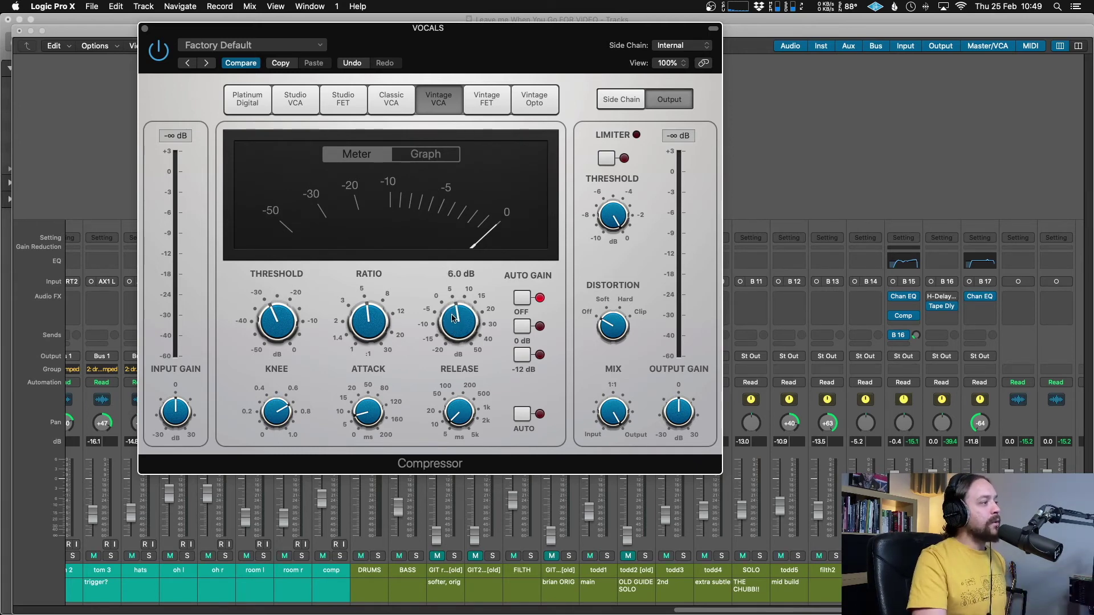
drag(457, 313, 455, 317)
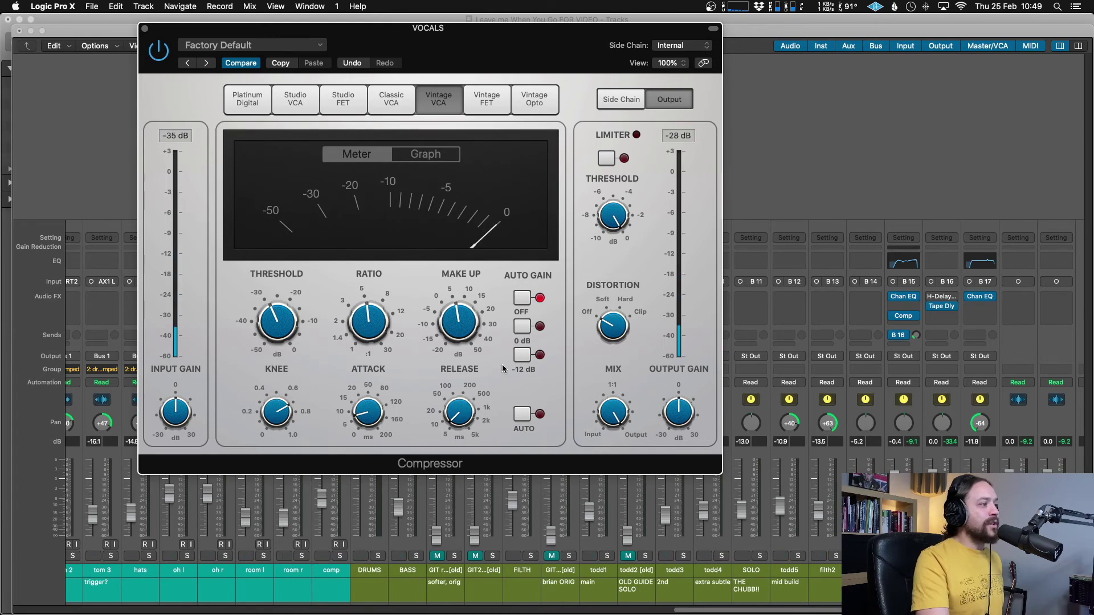
Close the mixer, bring the VOX: Comp A region into view beside the compressor, and enlarge the waveform display.
key(super+w)
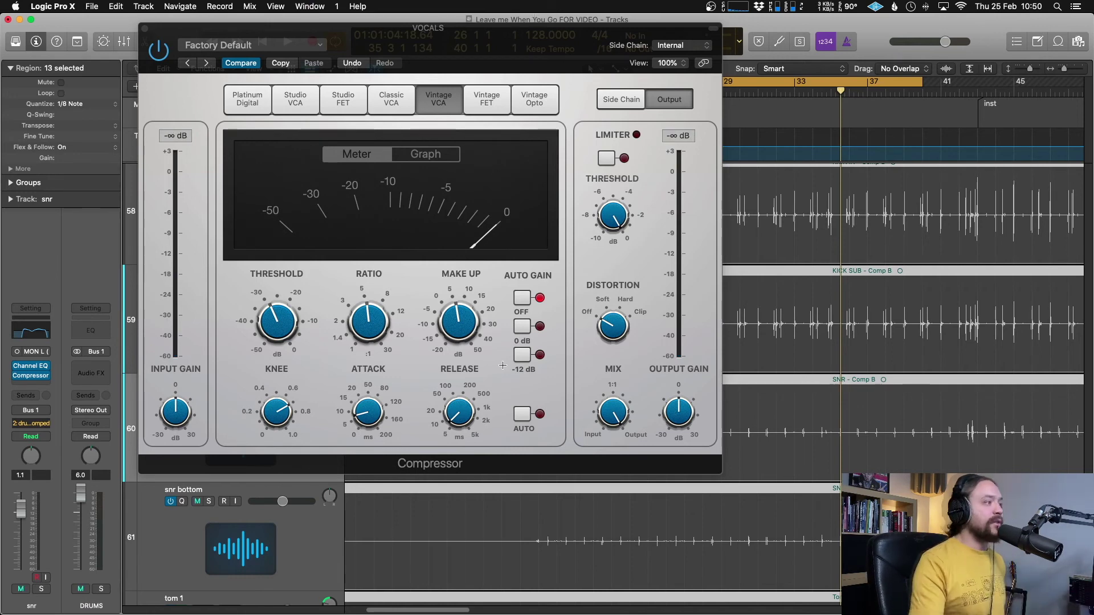
drag(503, 365, 428, 356)
scroll(789, 273, up, 10)
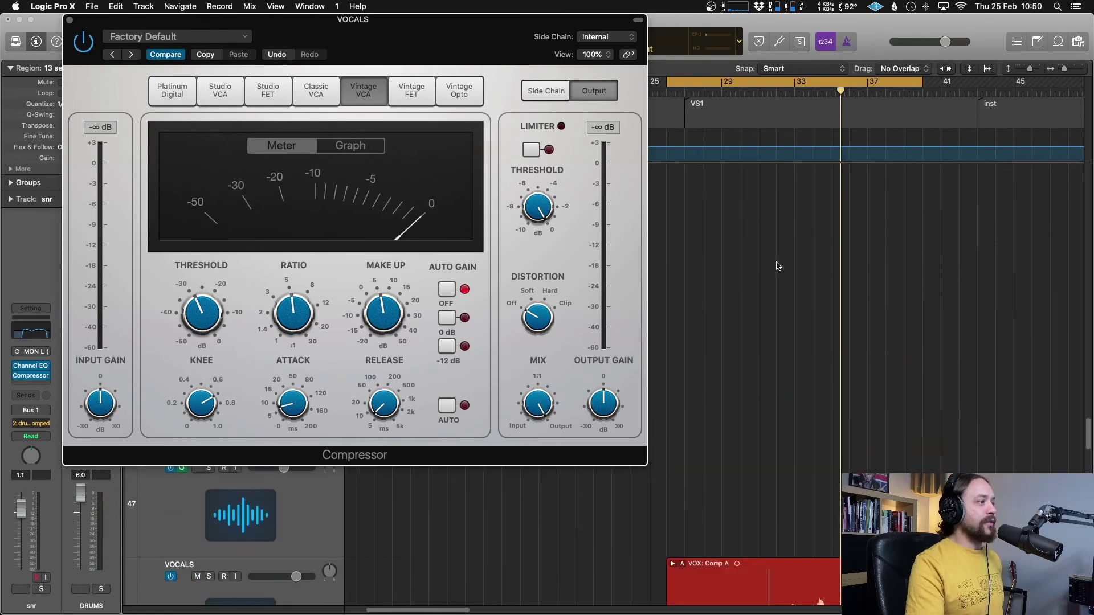
scroll(774, 285, down, 8)
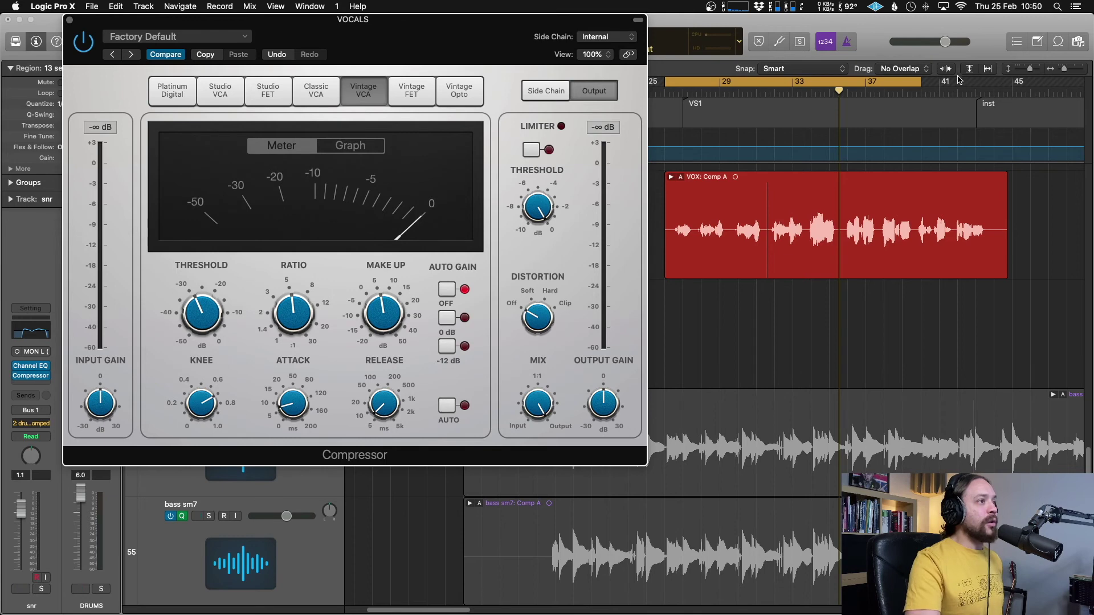
drag(945, 70, 949, 88)
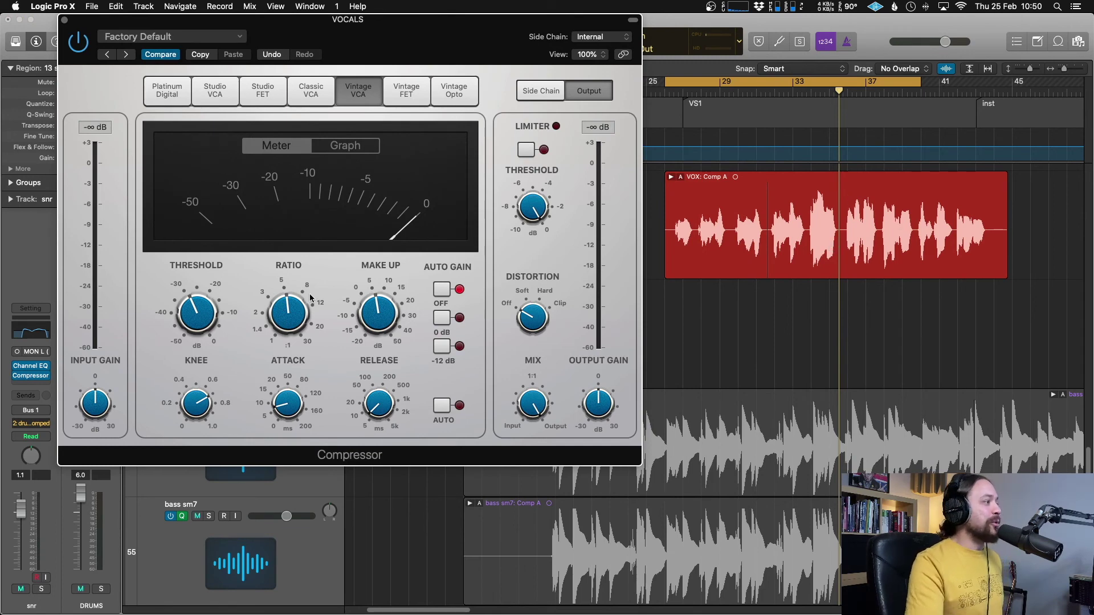
Set the playback cycle to around bars 30 to 38 and compare the vocal with the compressor bypassed and enabled.
drag(734, 84, 877, 110)
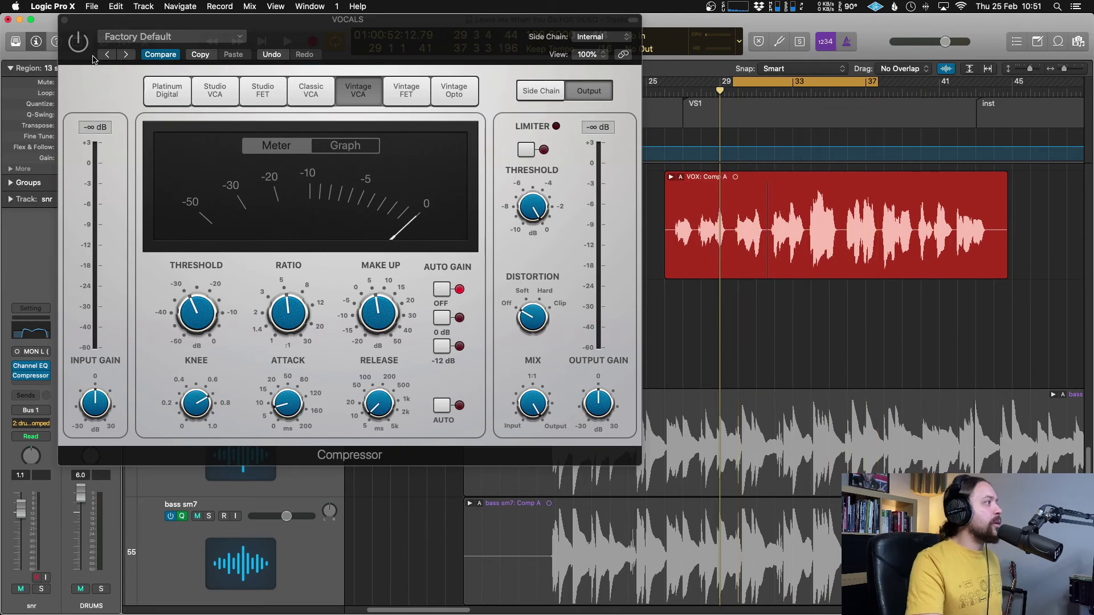
key(space)
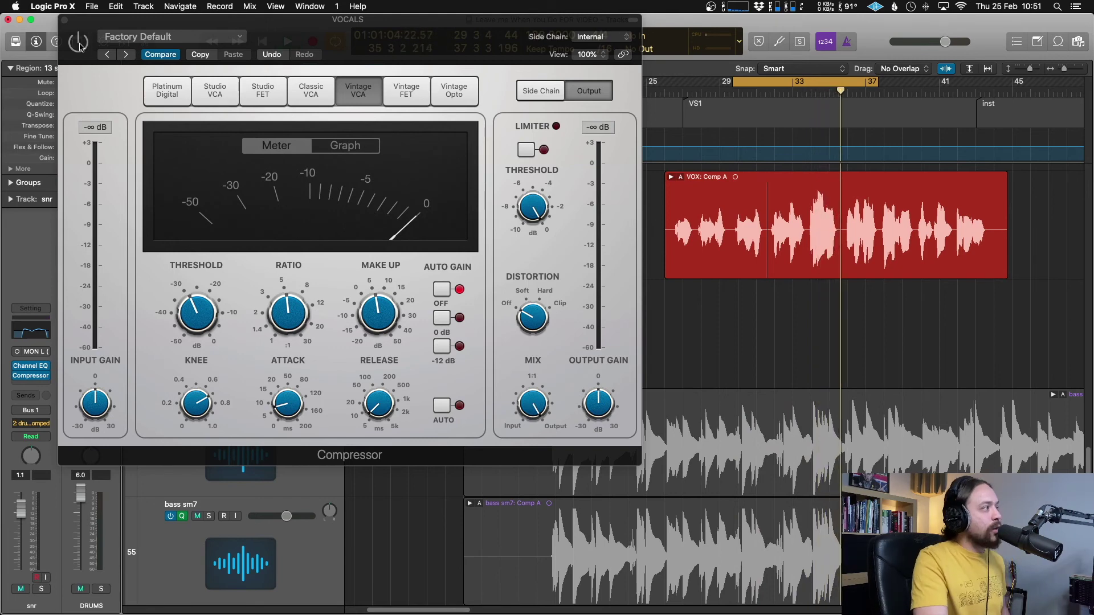
click(79, 45)
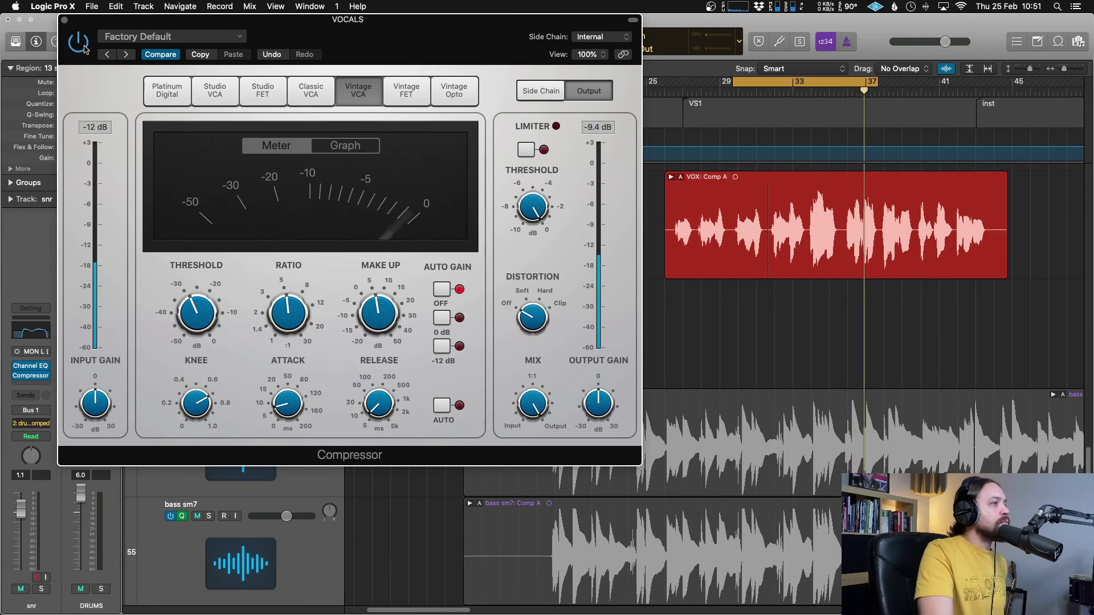
key(space)
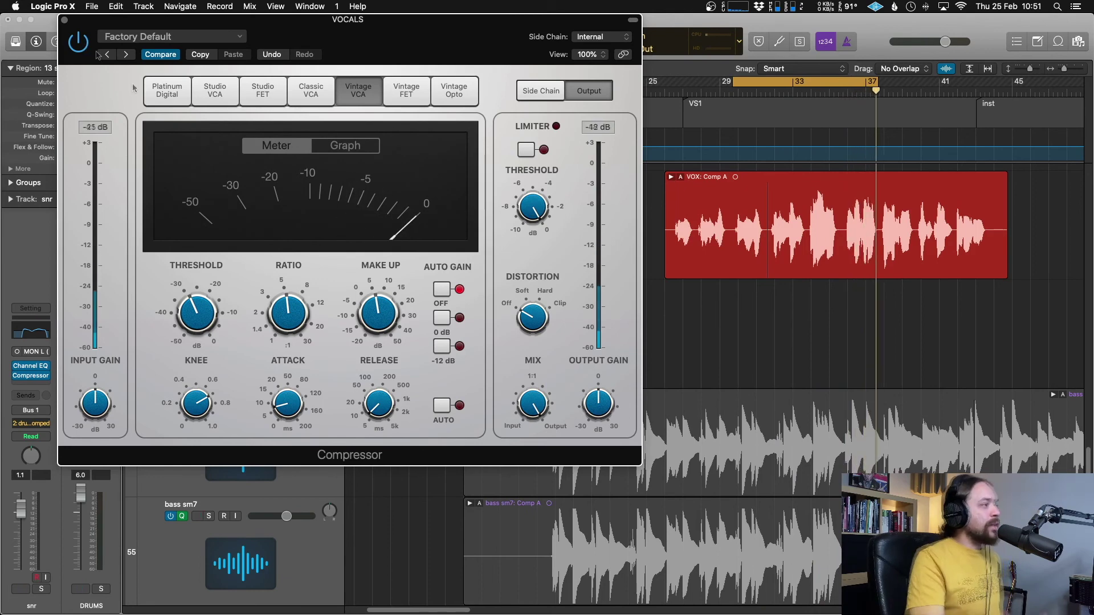